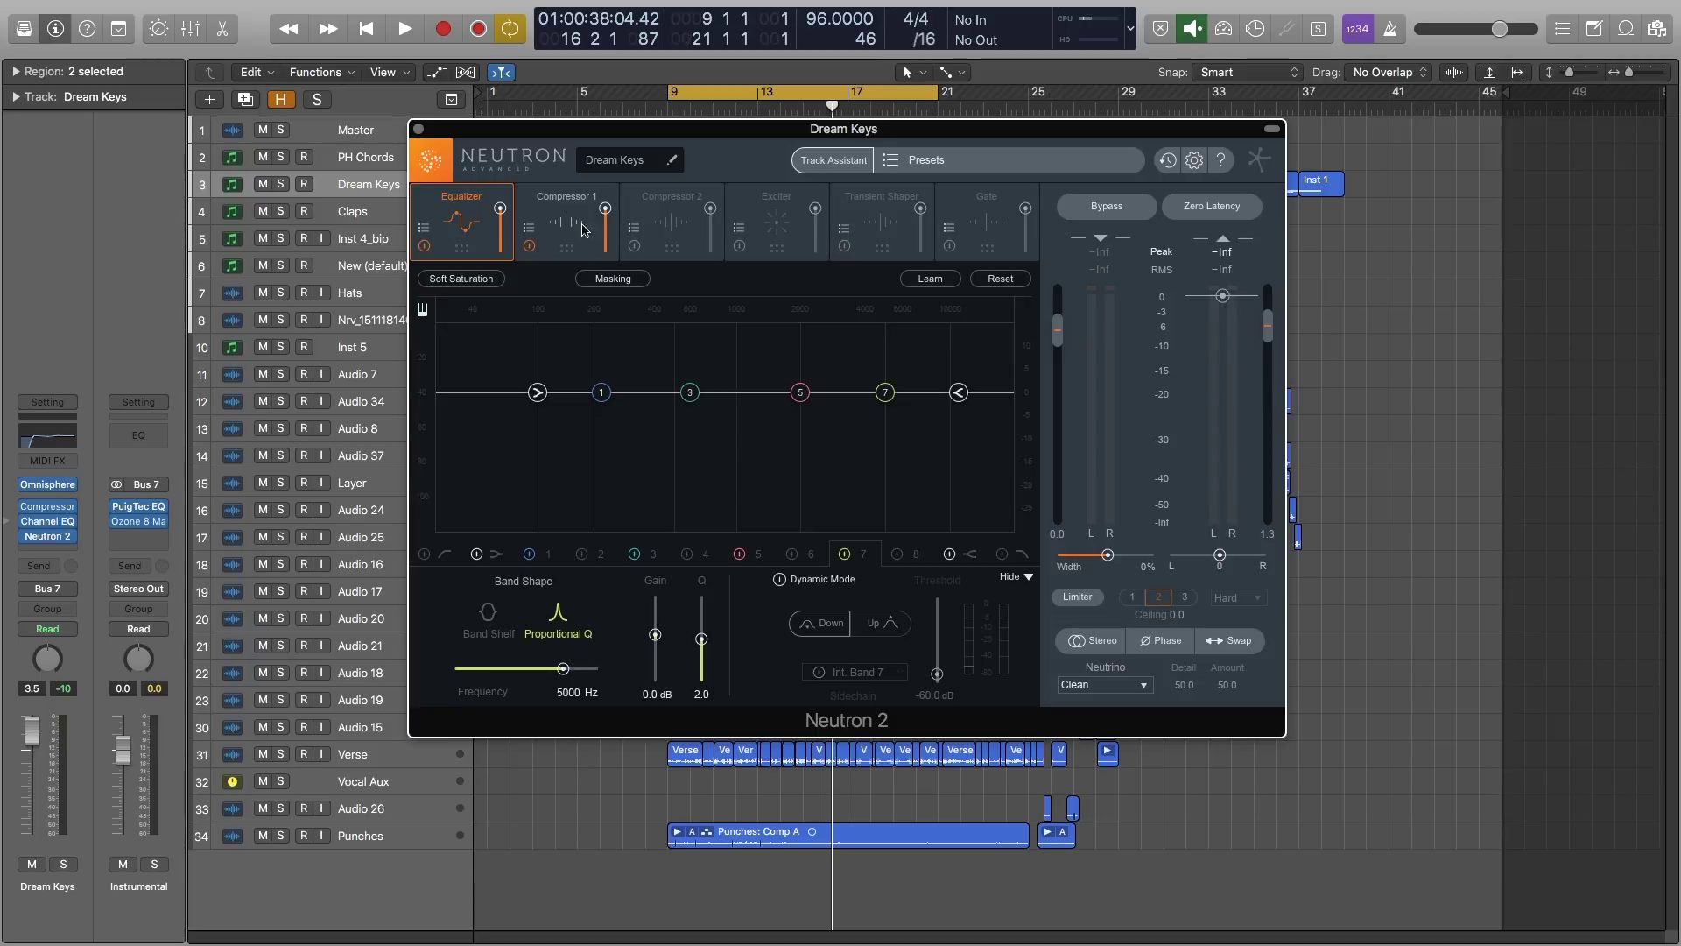
# Enable the sidechain on the Gate module's first band and look at its sidechain source options.
pyautogui.click(998, 222)
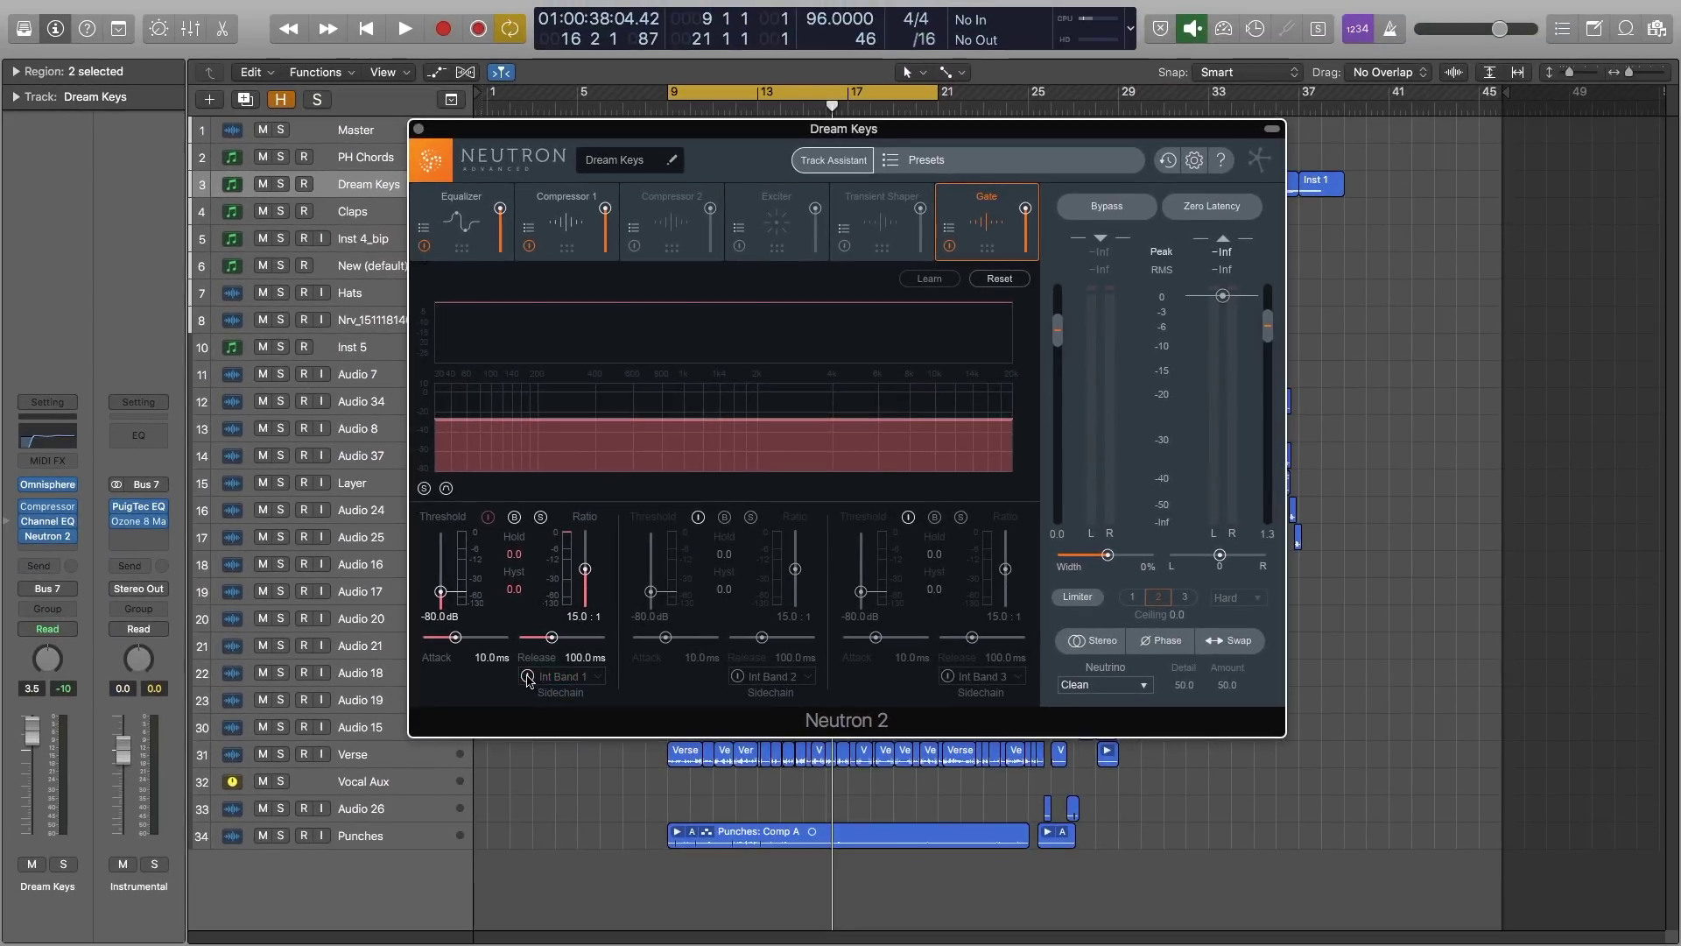
pyautogui.click(527, 676)
pyautogui.click(569, 674)
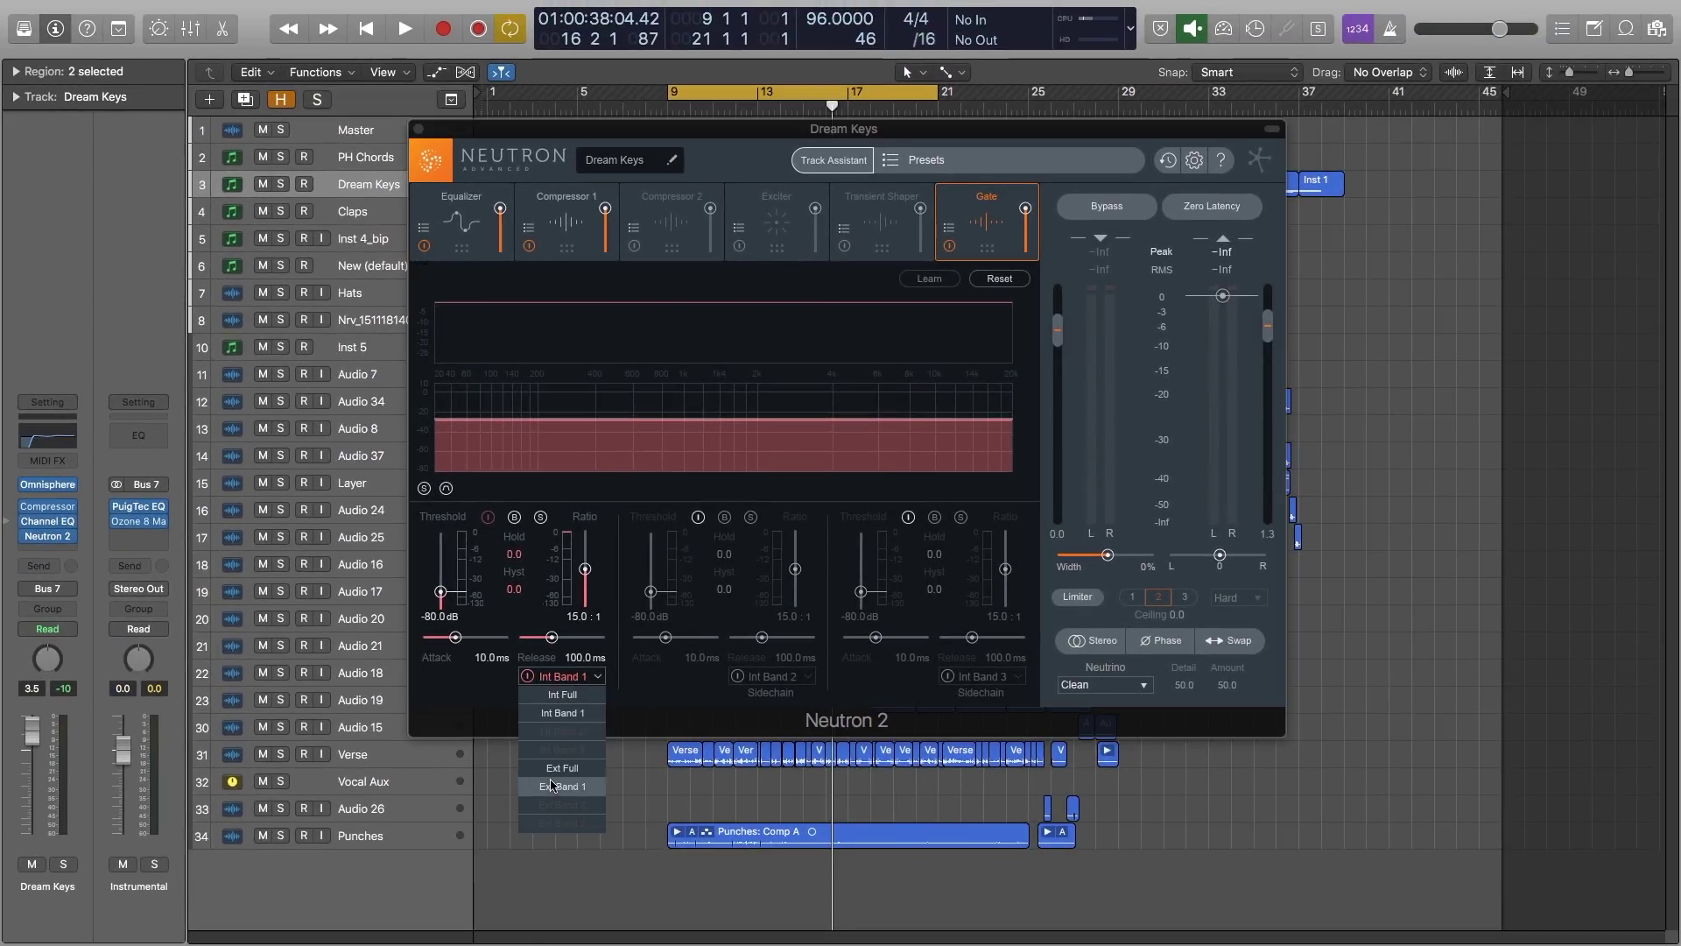
pyautogui.click(674, 696)
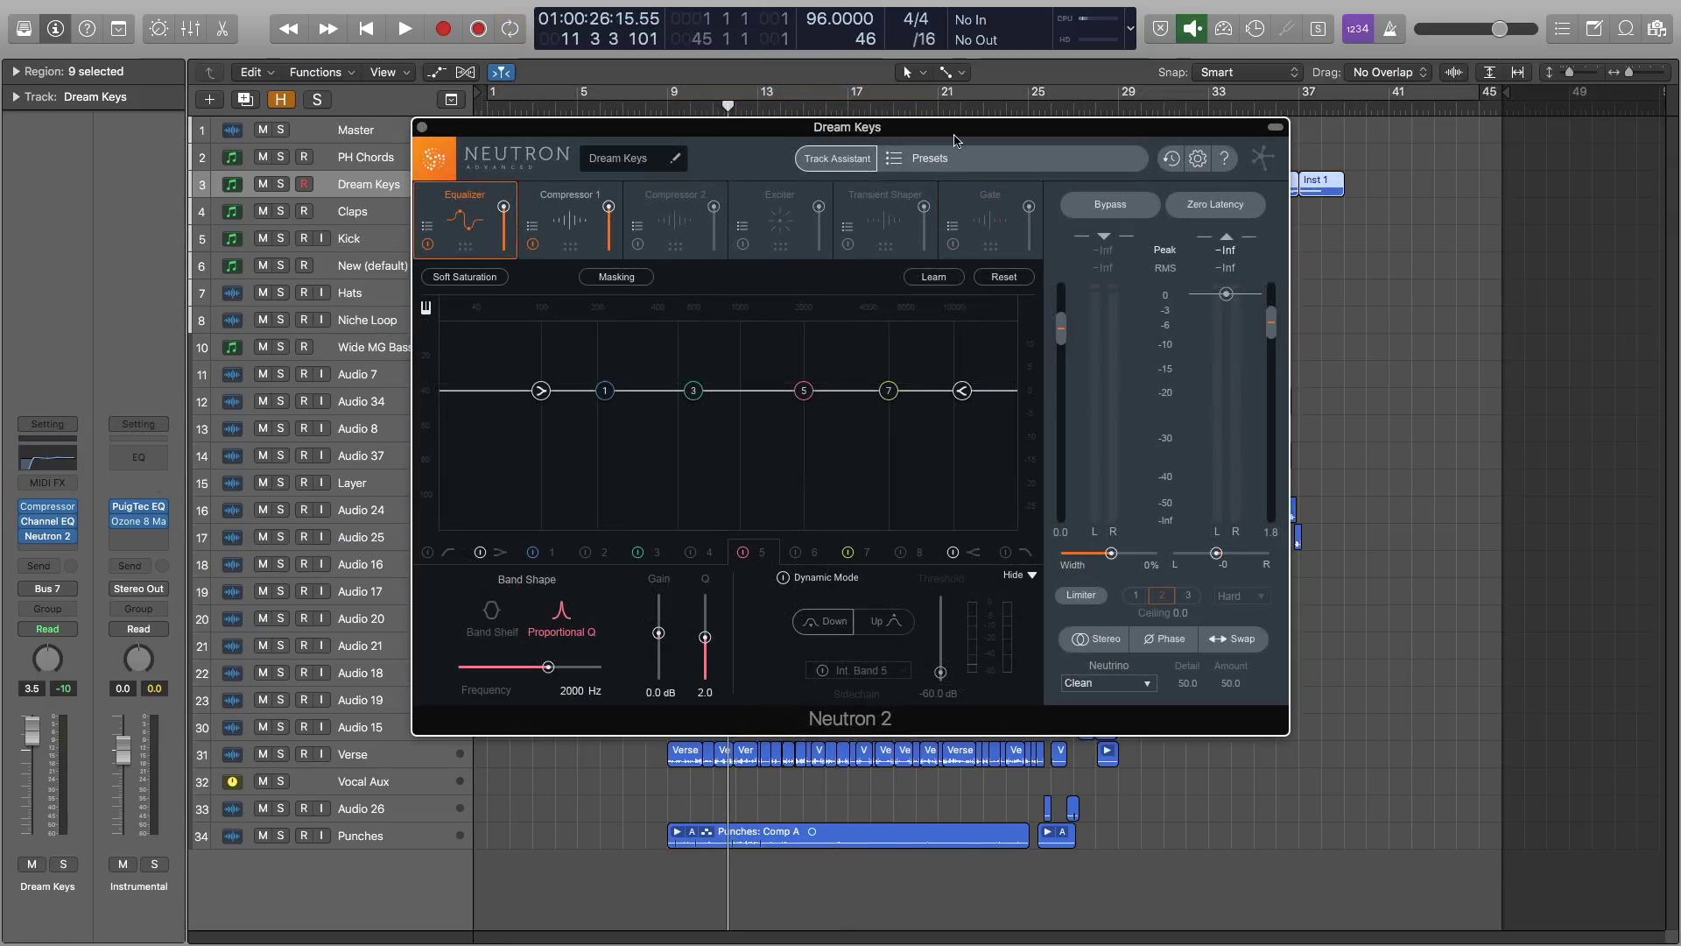
# Configure Track Assistant for Dream Keys with Auto-Detect instrument, Warm style and Low intensity, and proceed to the audio analysis.
pyautogui.click(835, 159)
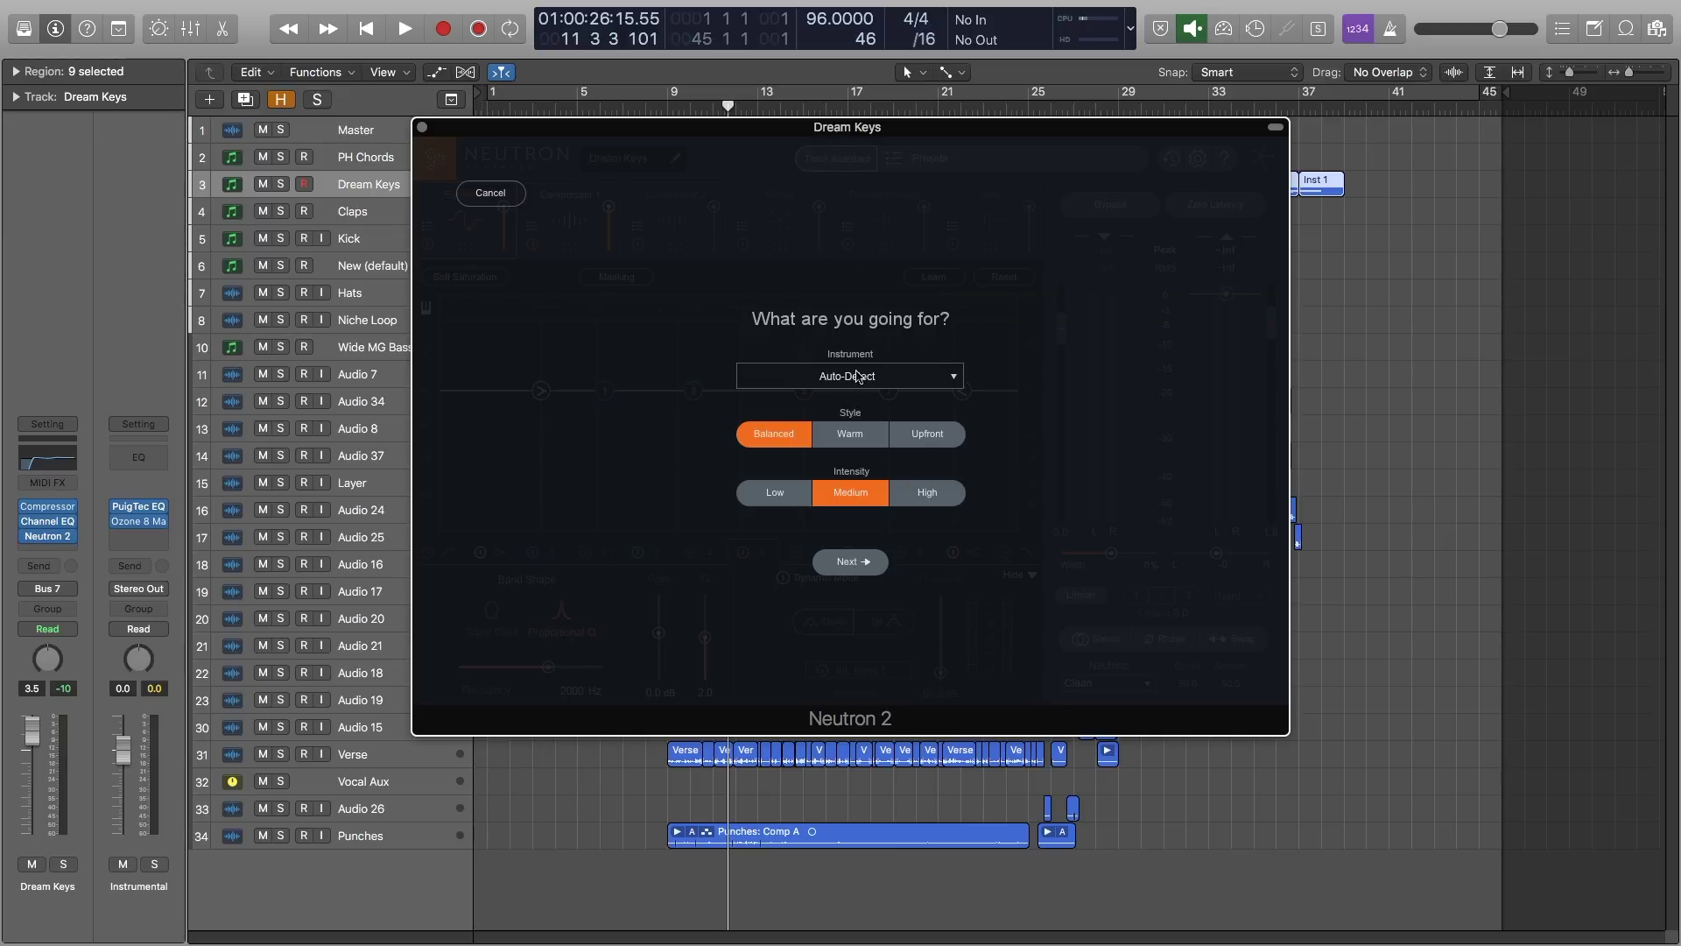
pyautogui.click(908, 382)
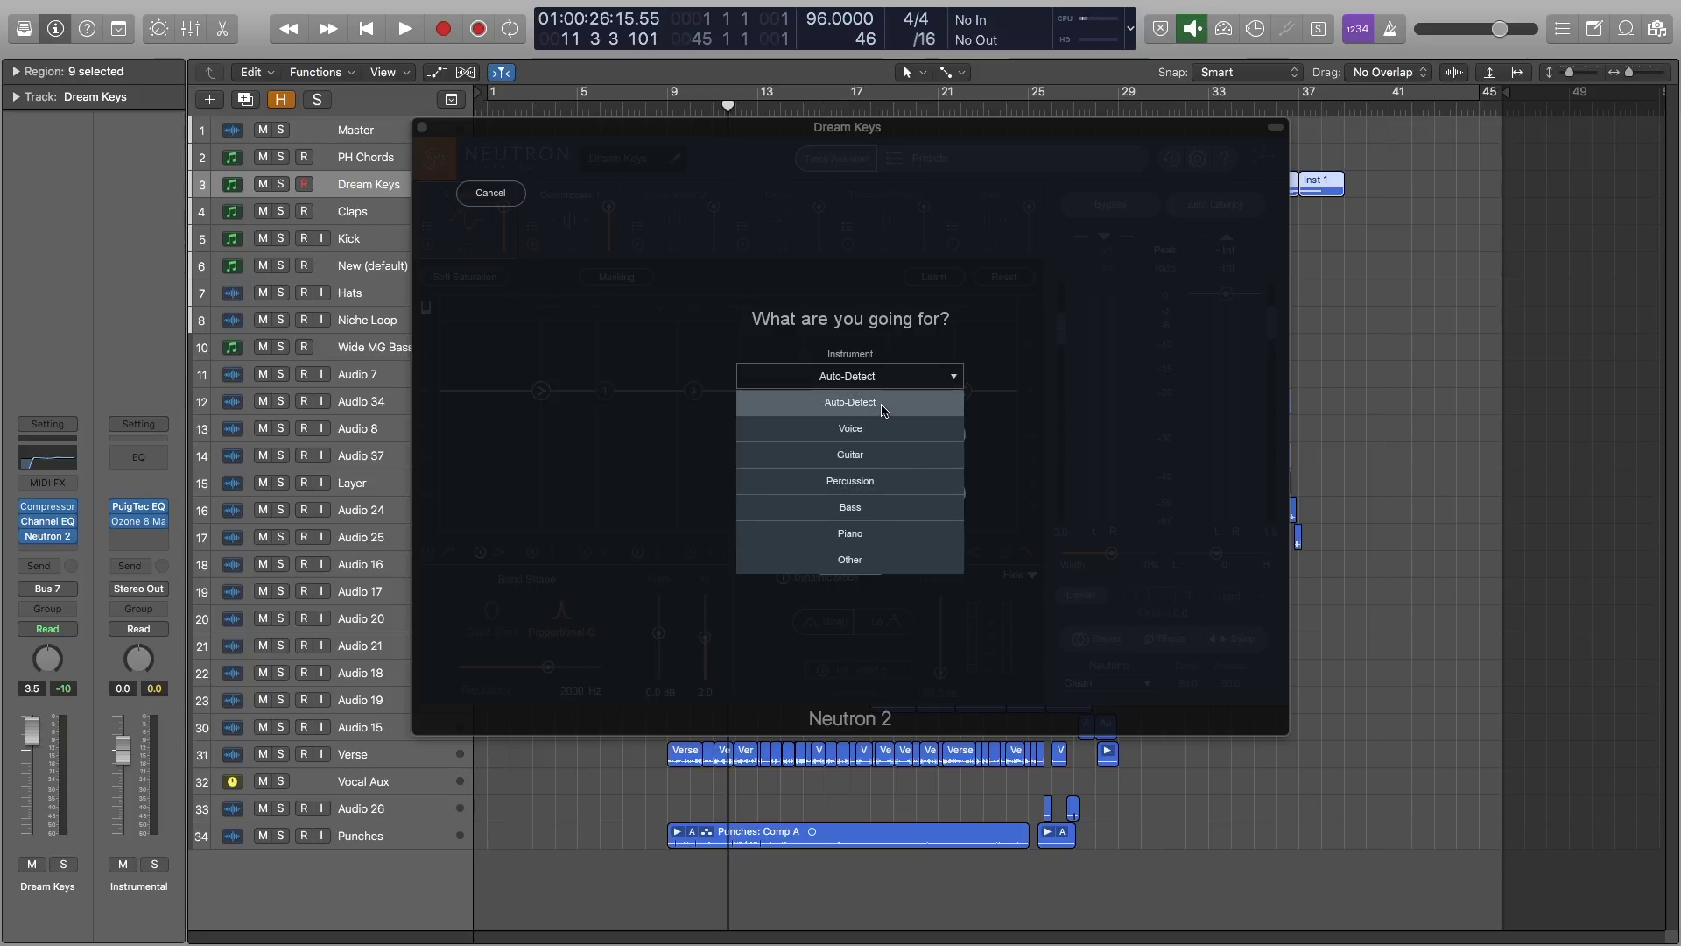
pyautogui.click(908, 410)
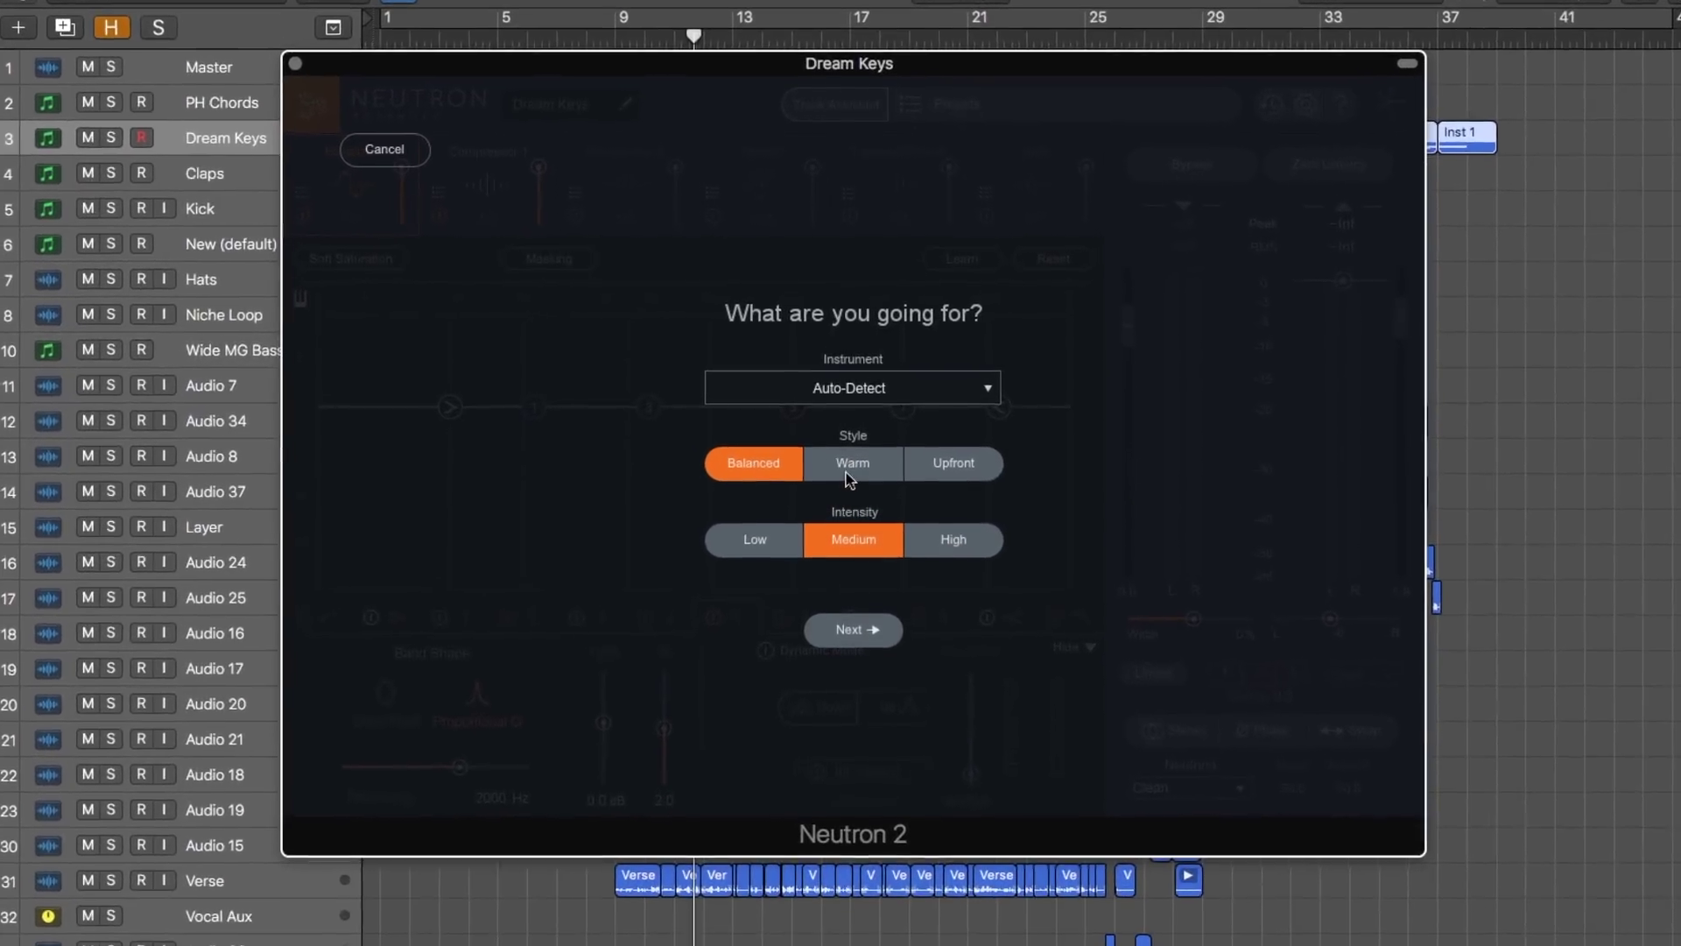
pyautogui.click(849, 472)
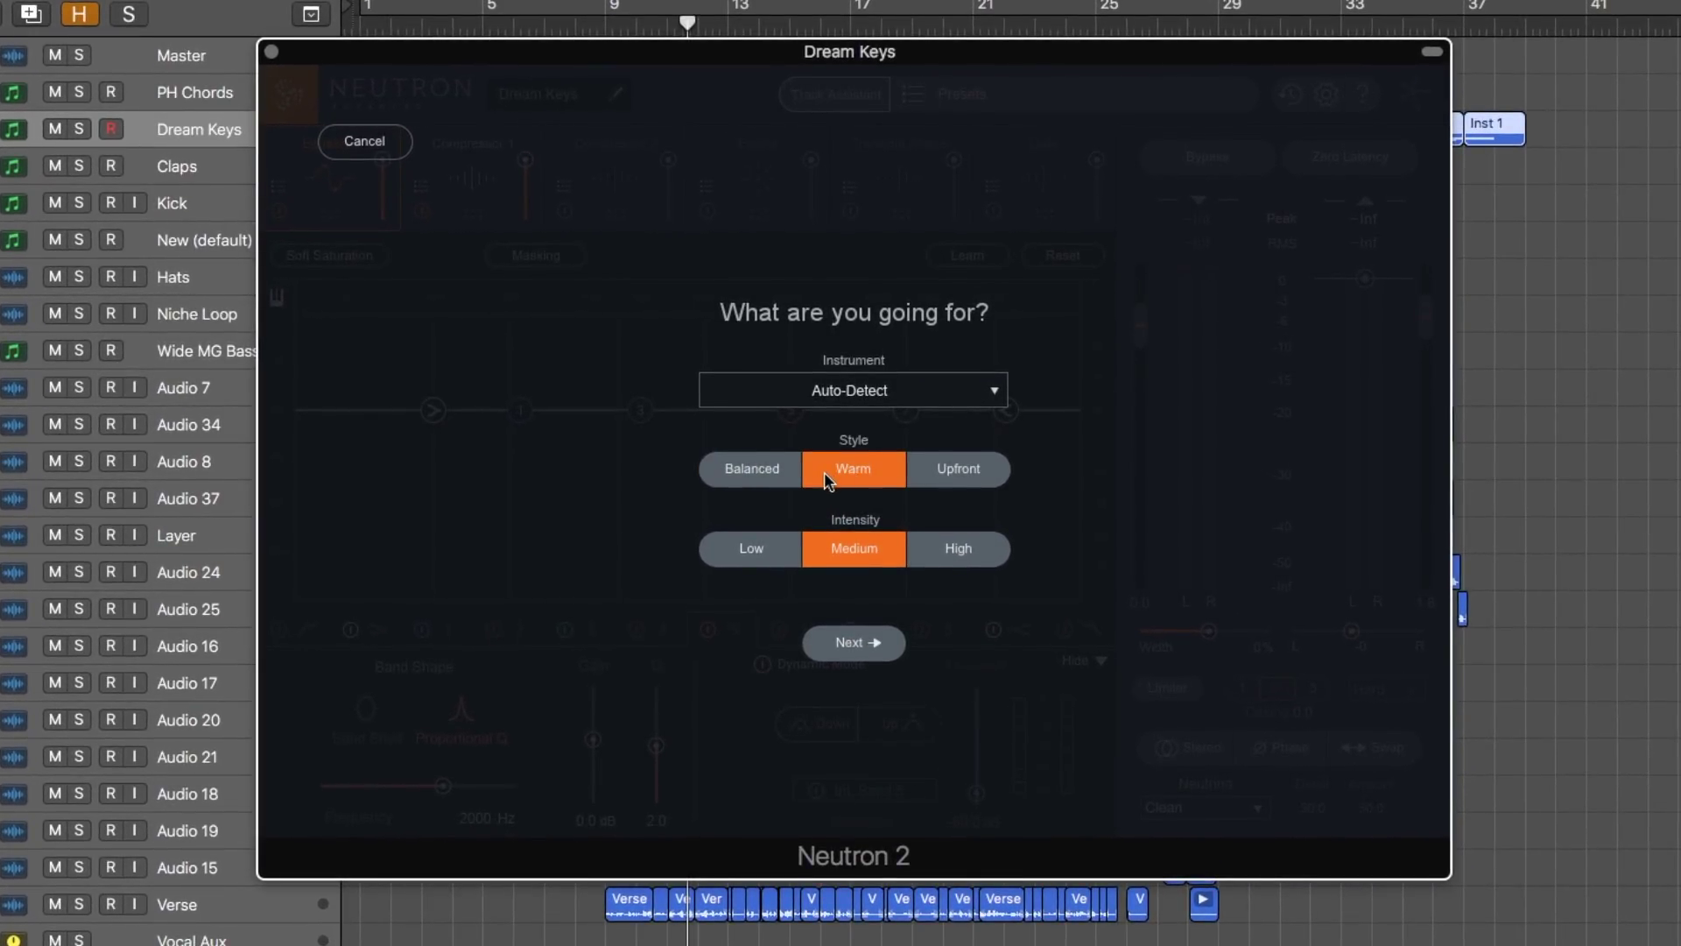
pyautogui.click(772, 557)
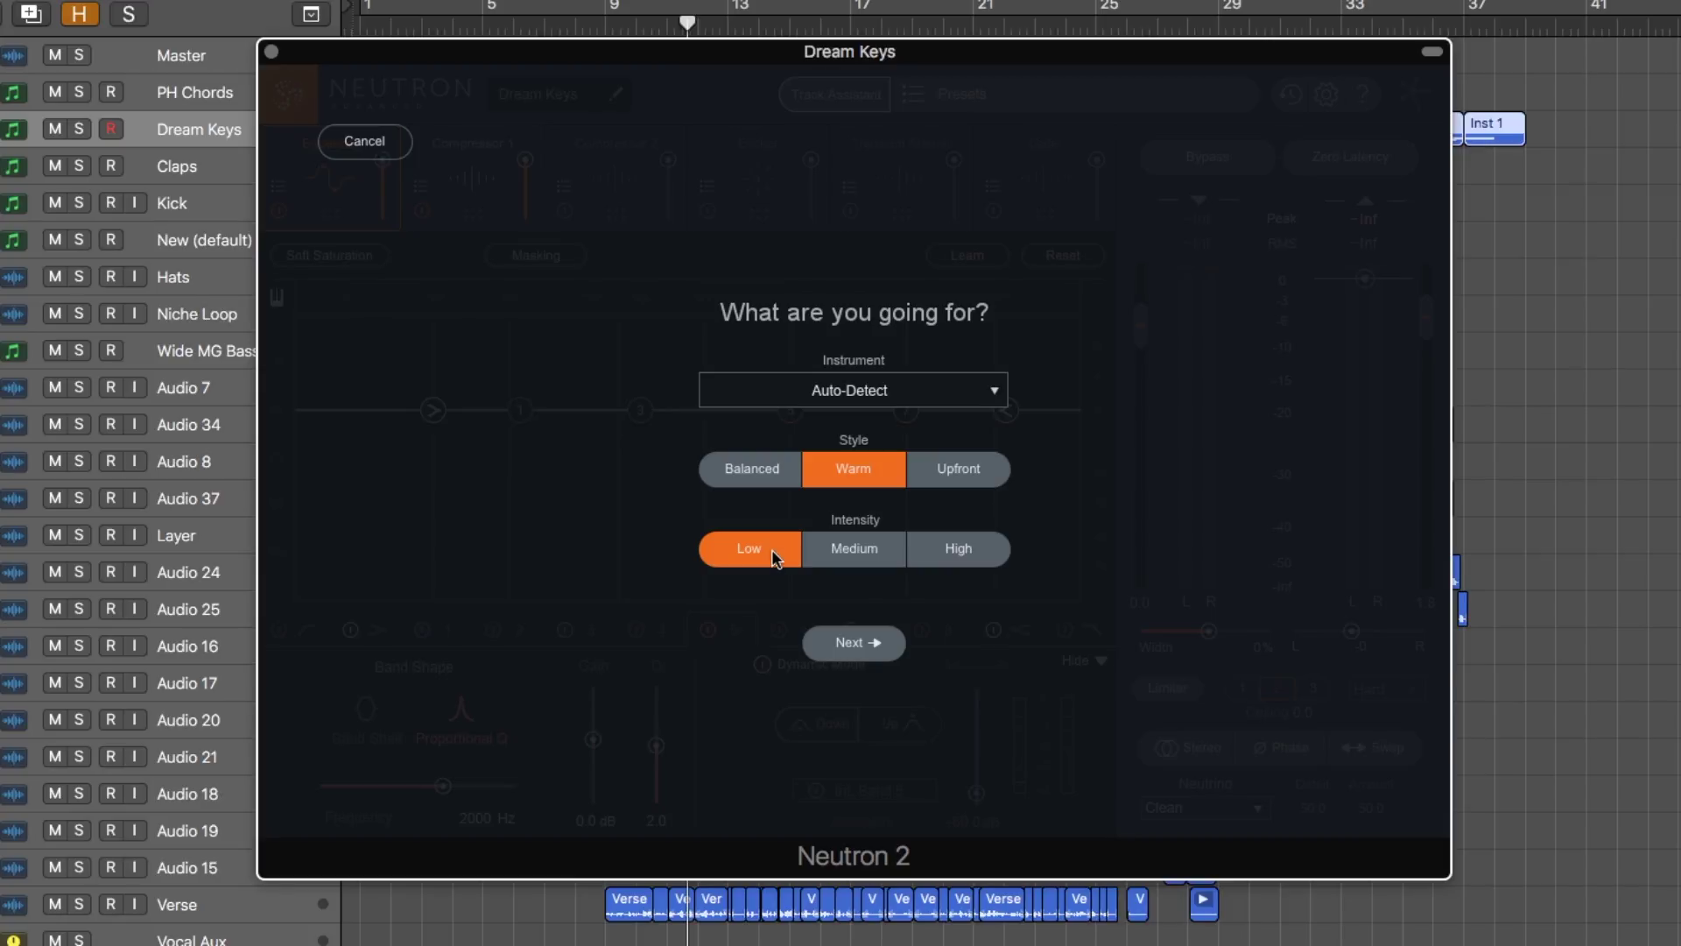
pyautogui.click(870, 645)
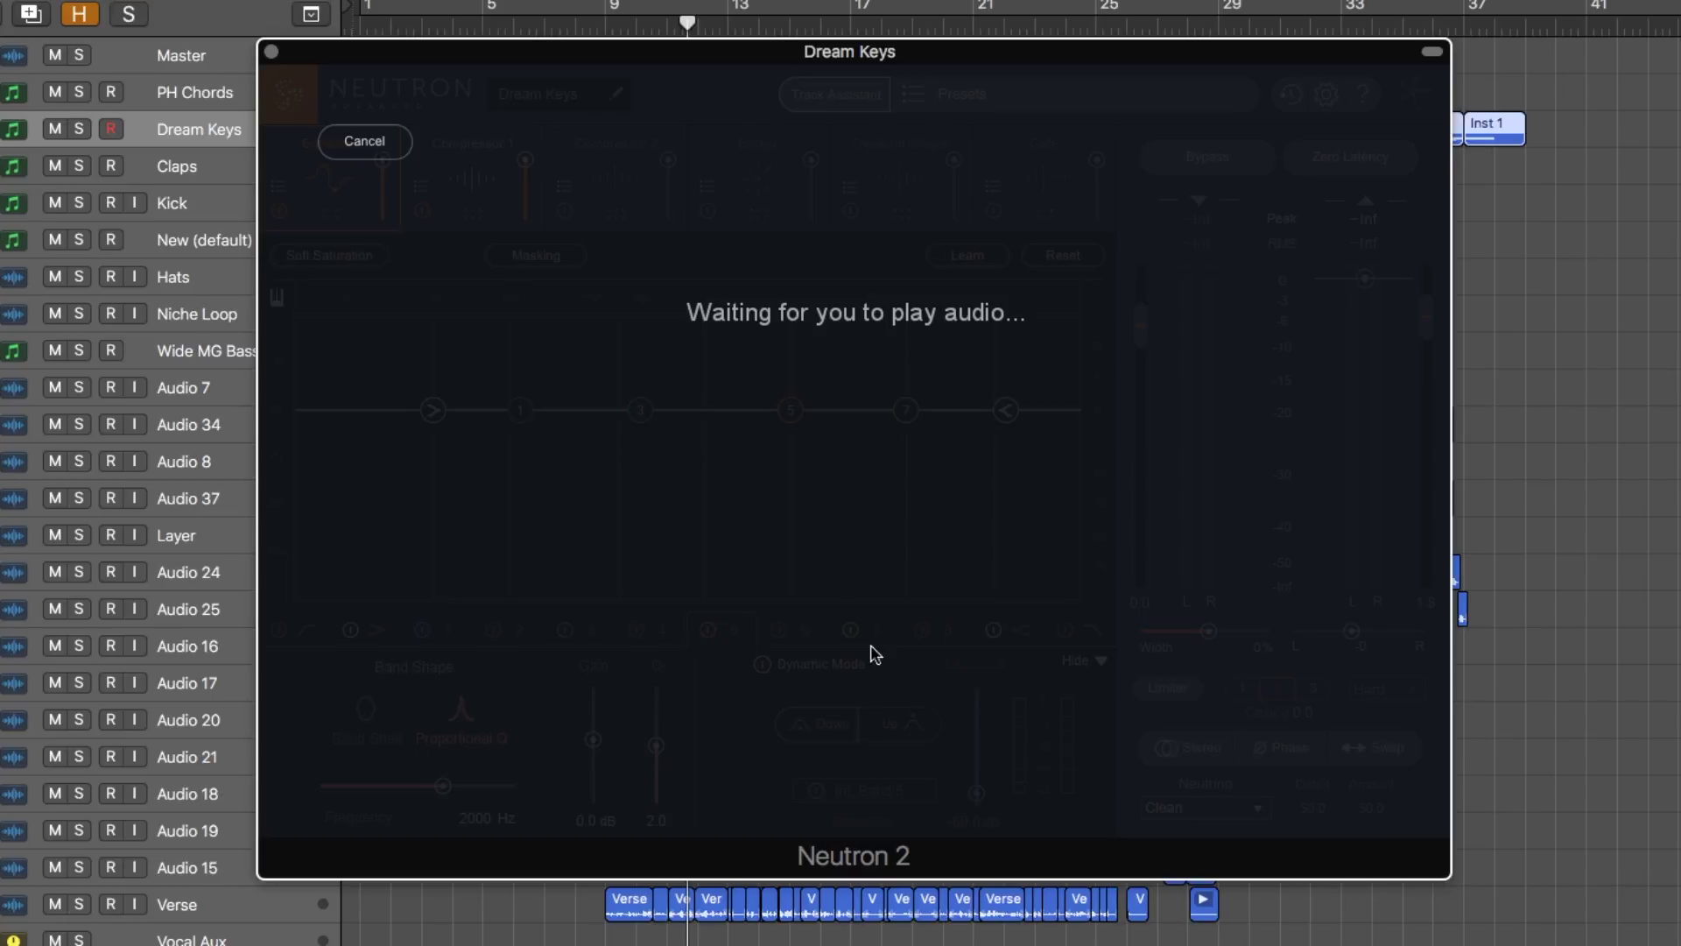
# Solo and play the Dream Keys track for Track Assistant to analyse, and accept its suggested settings.
pyautogui.click(79, 129)
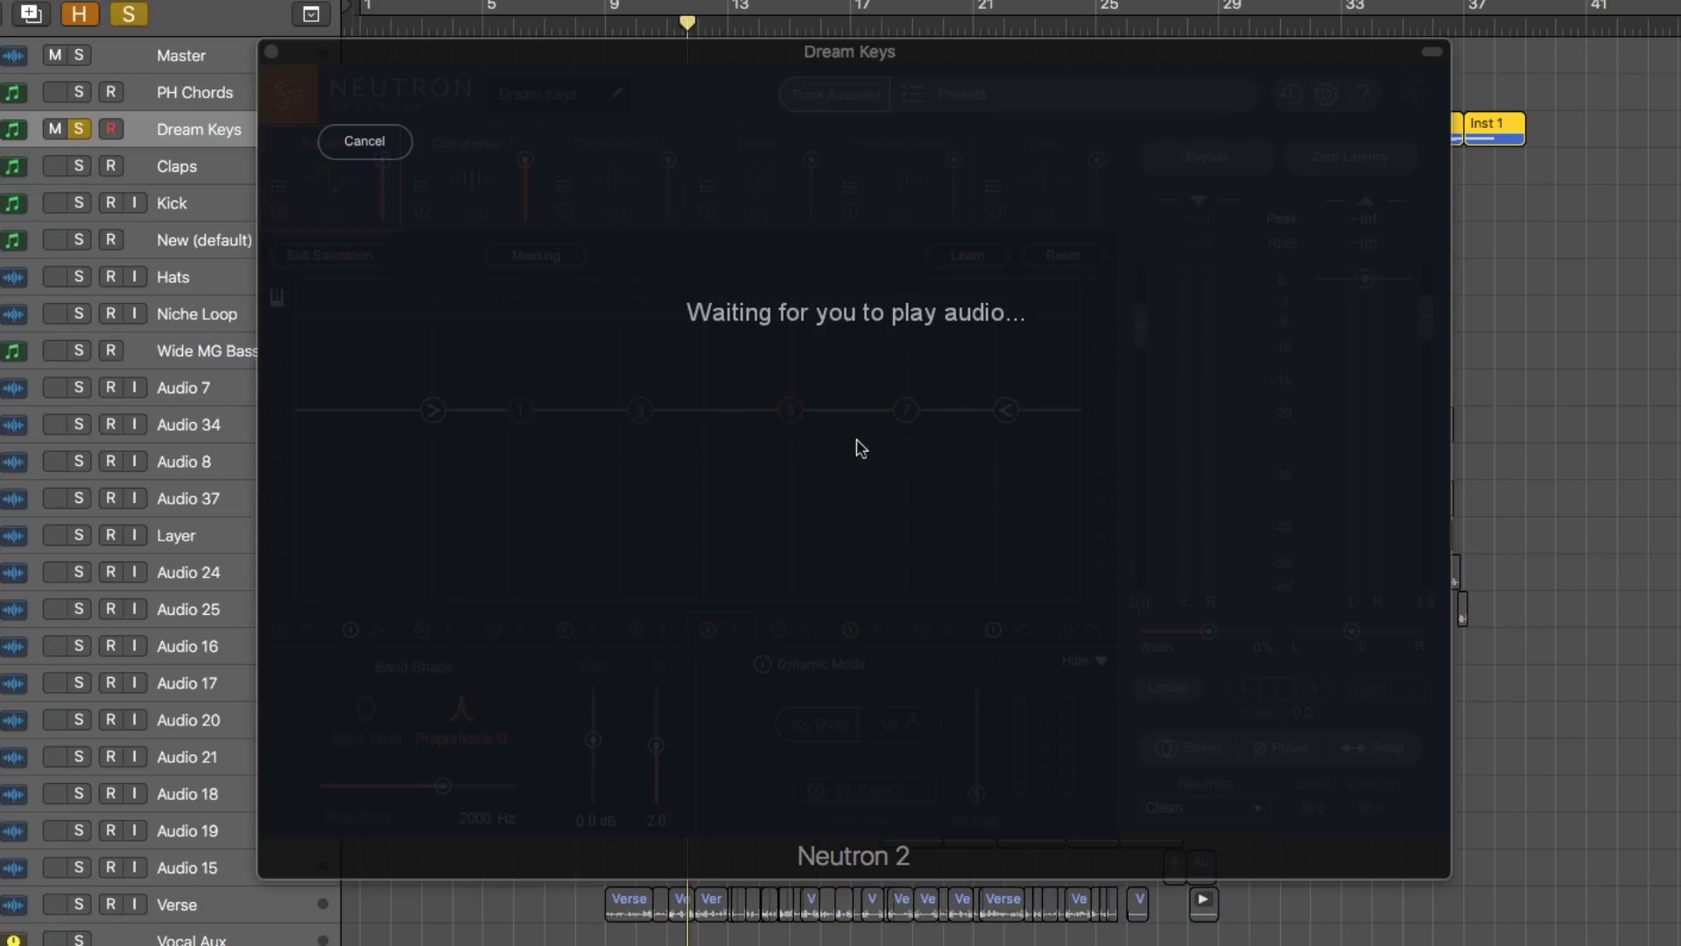
pyautogui.press('space')
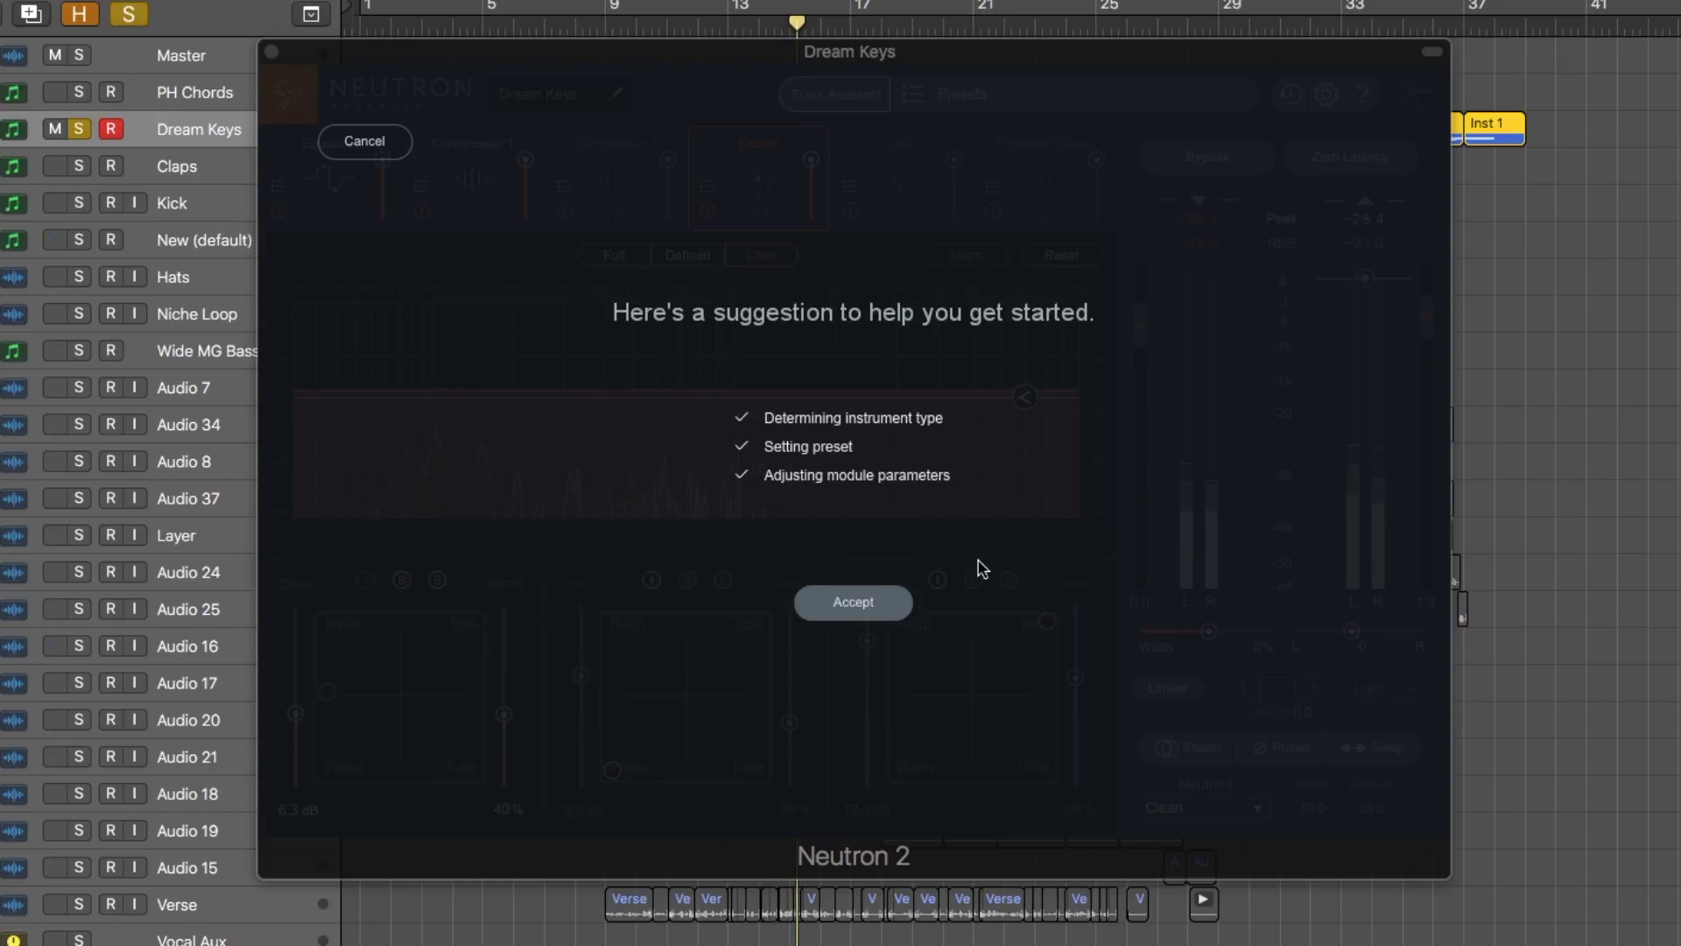
pyautogui.click(854, 607)
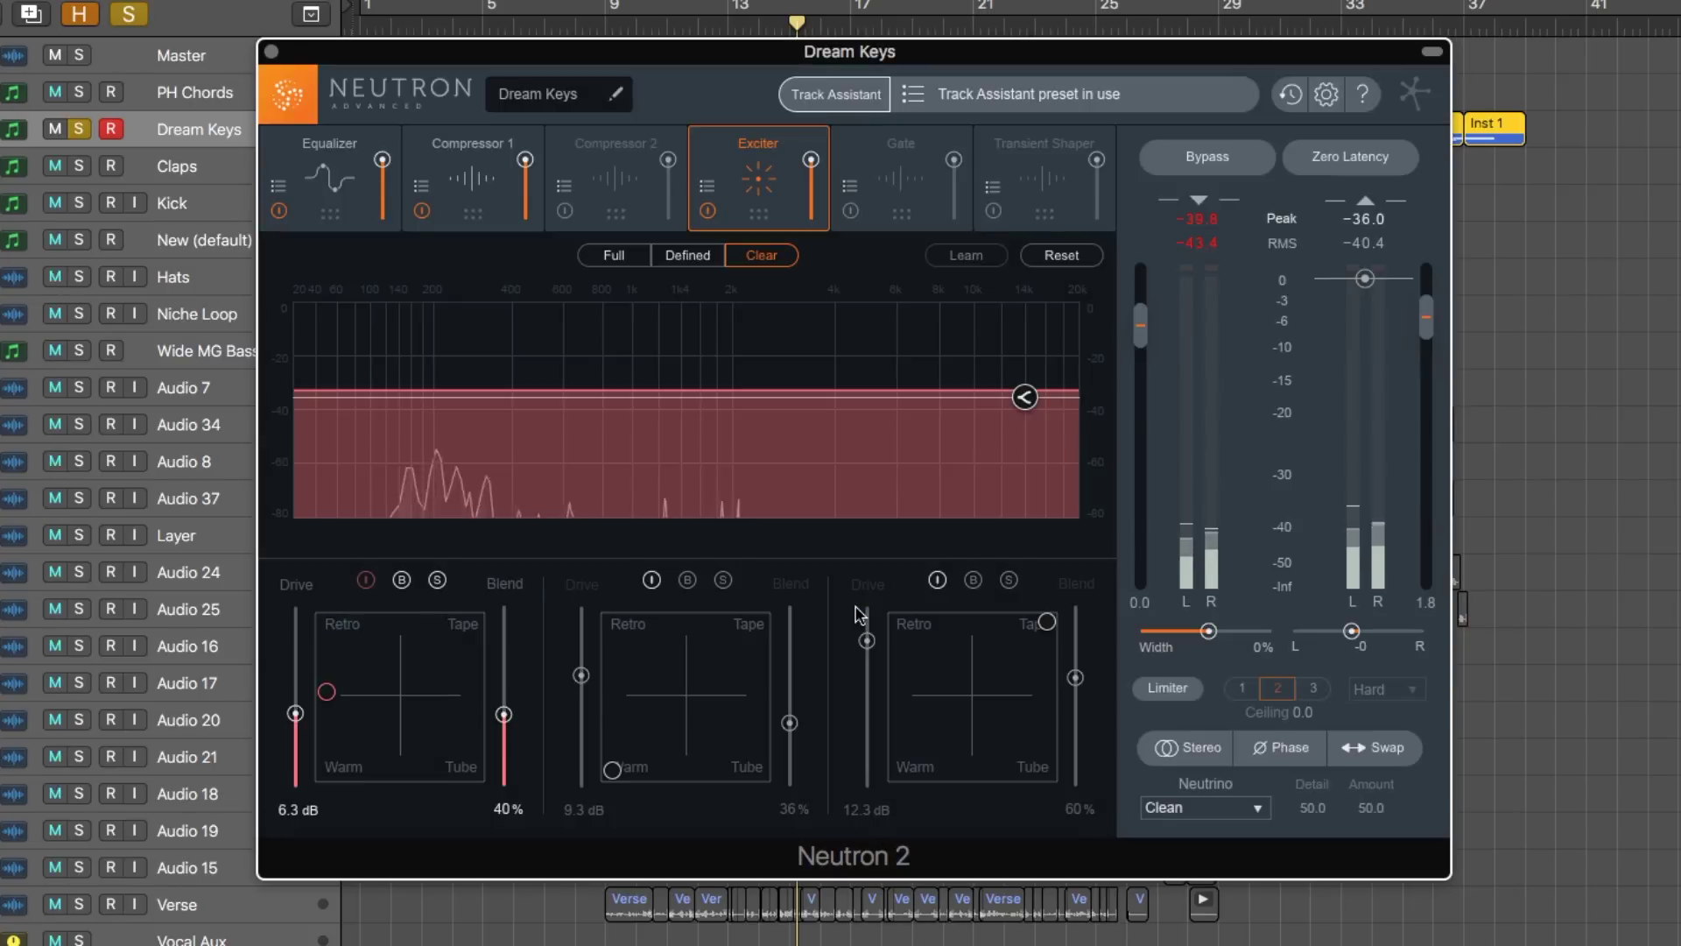
# Examine the suggested settings in the Equalizer, Compressor 1 and Exciter modules.
pyautogui.click(337, 202)
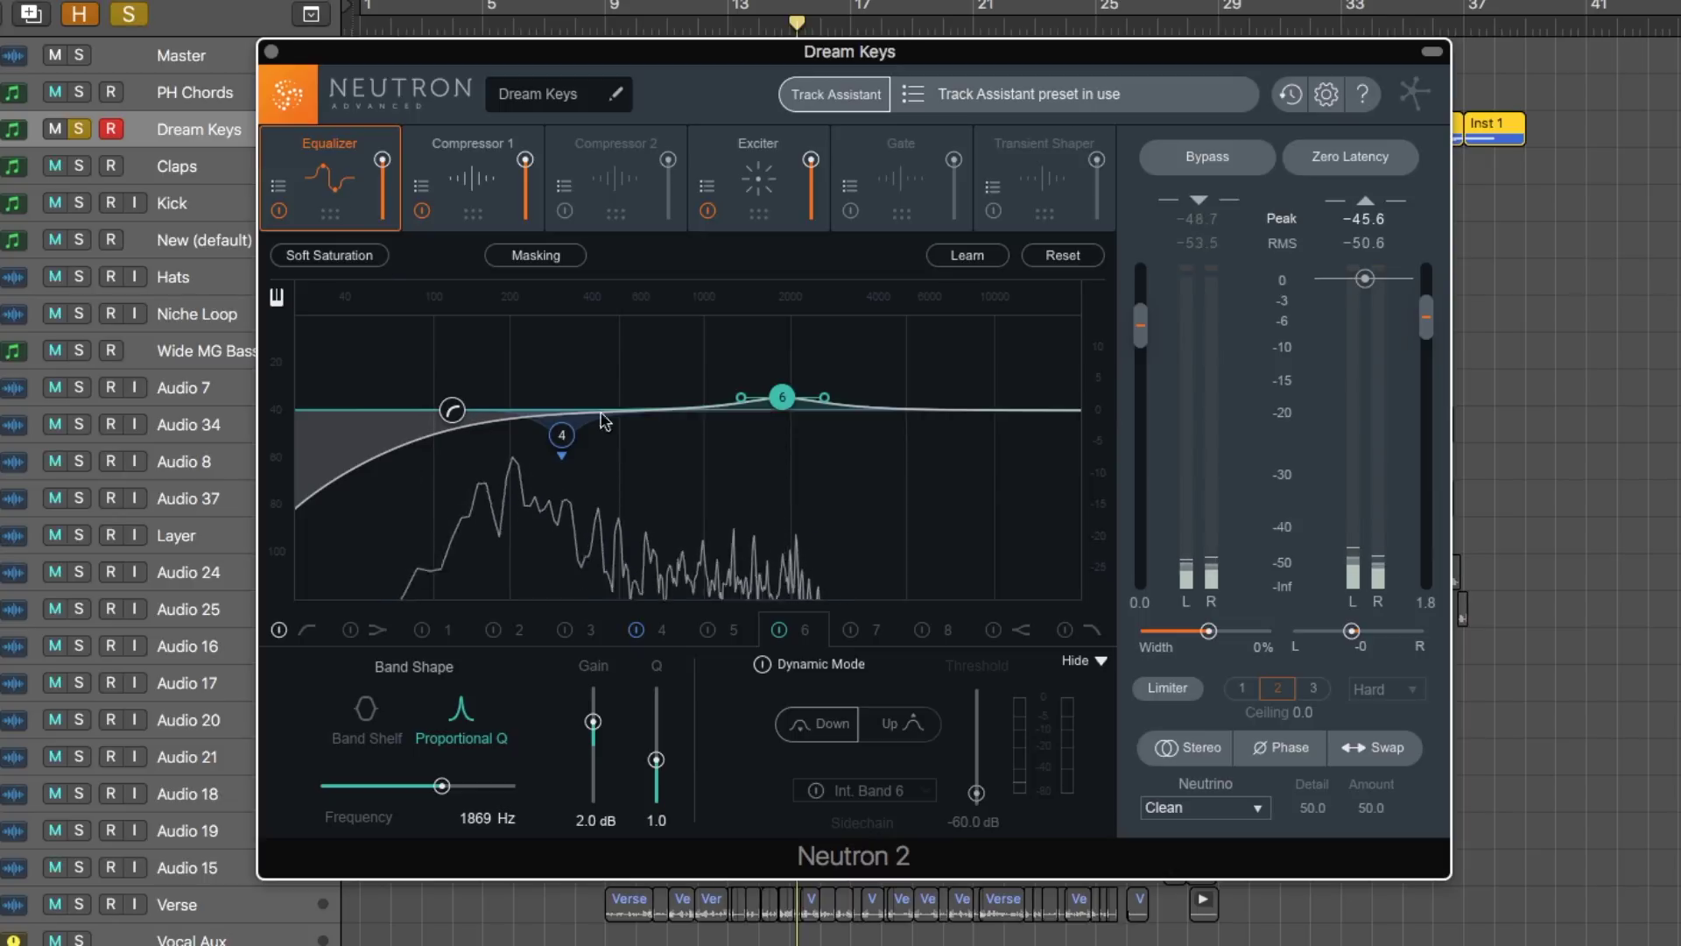
pyautogui.click(471, 183)
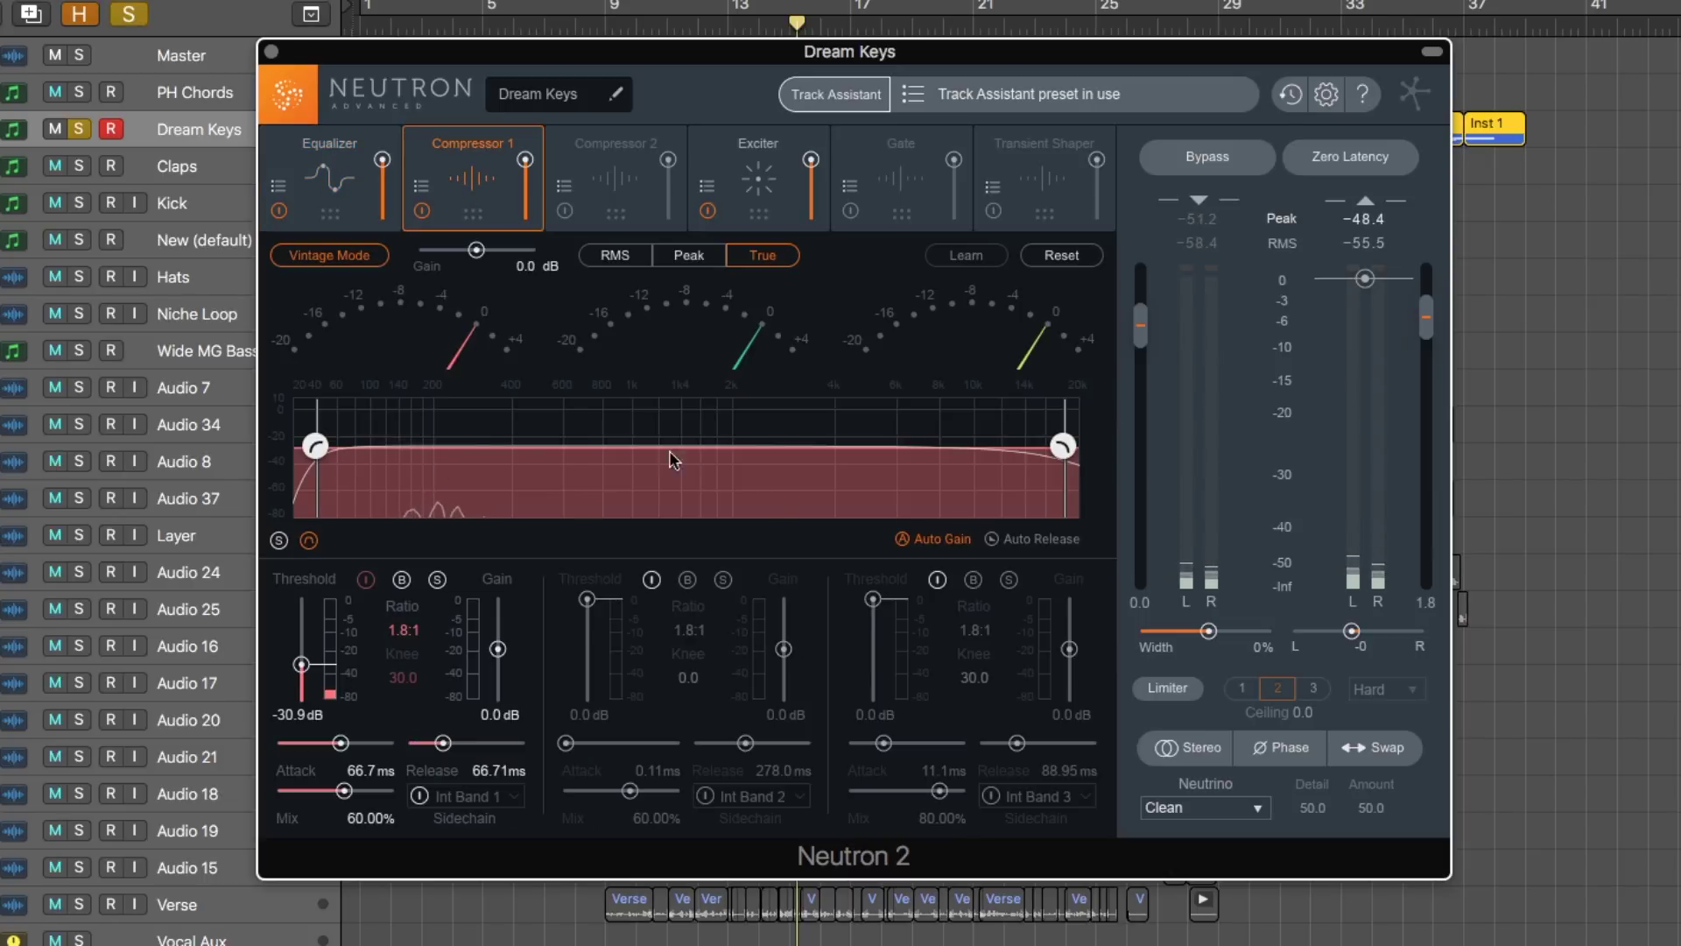
pyautogui.click(762, 166)
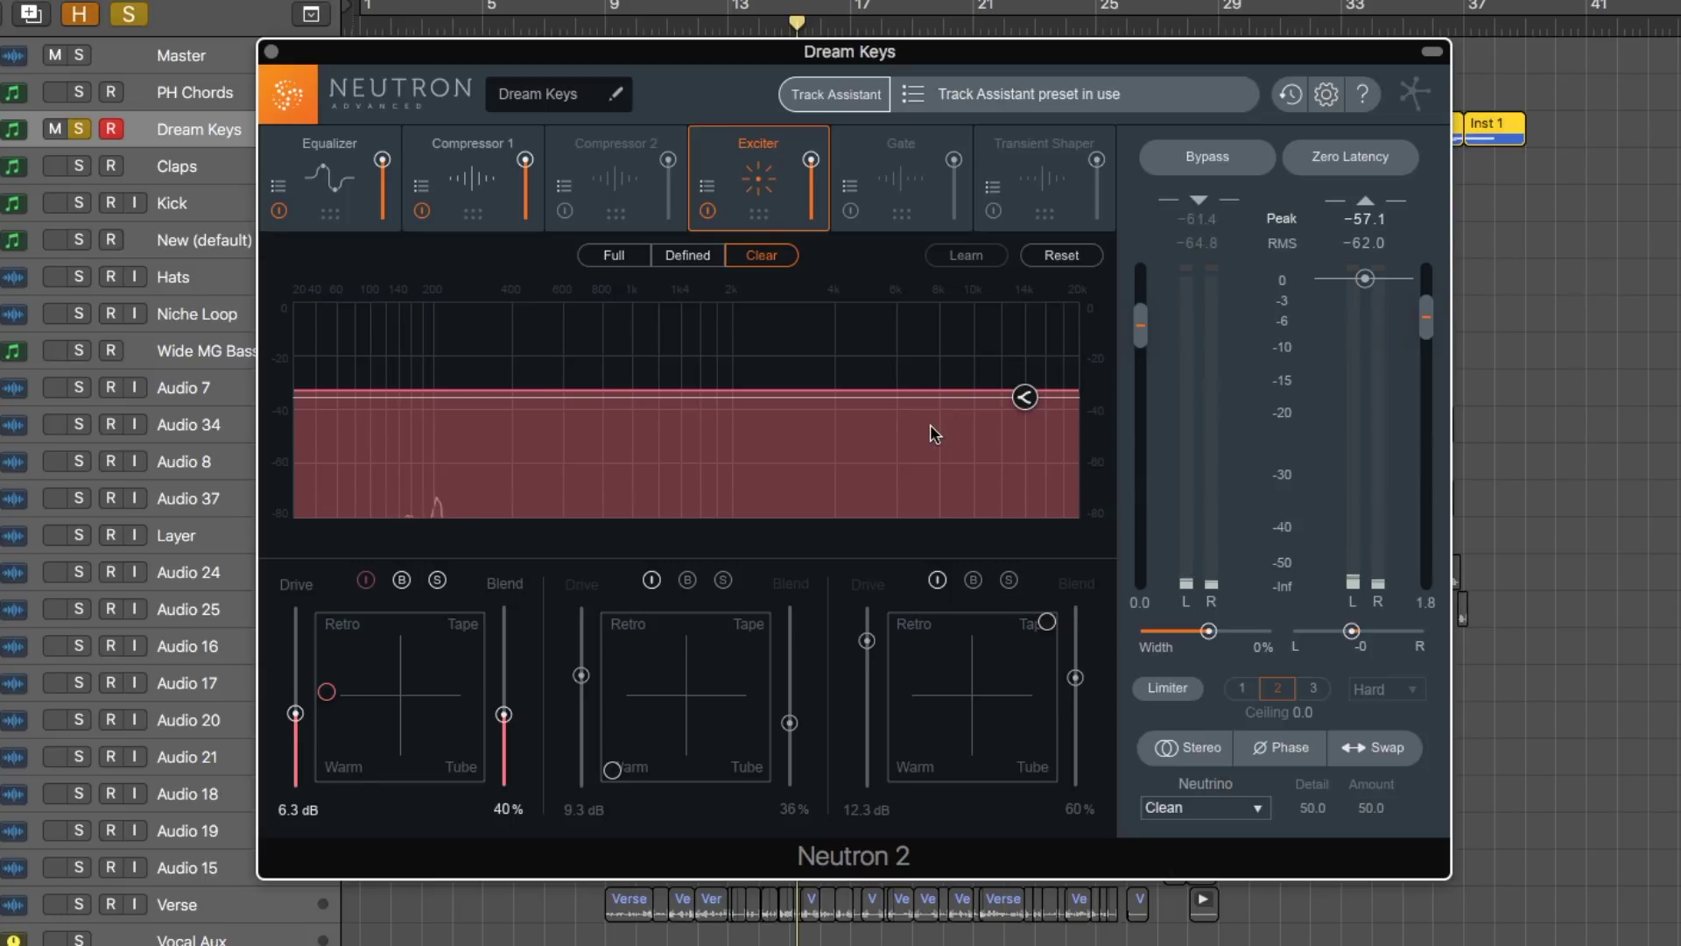
# Toggle Neutron's global bypass on, off and on again to compare the dry and processed Dream Keys sound.
pyautogui.click(1241, 166)
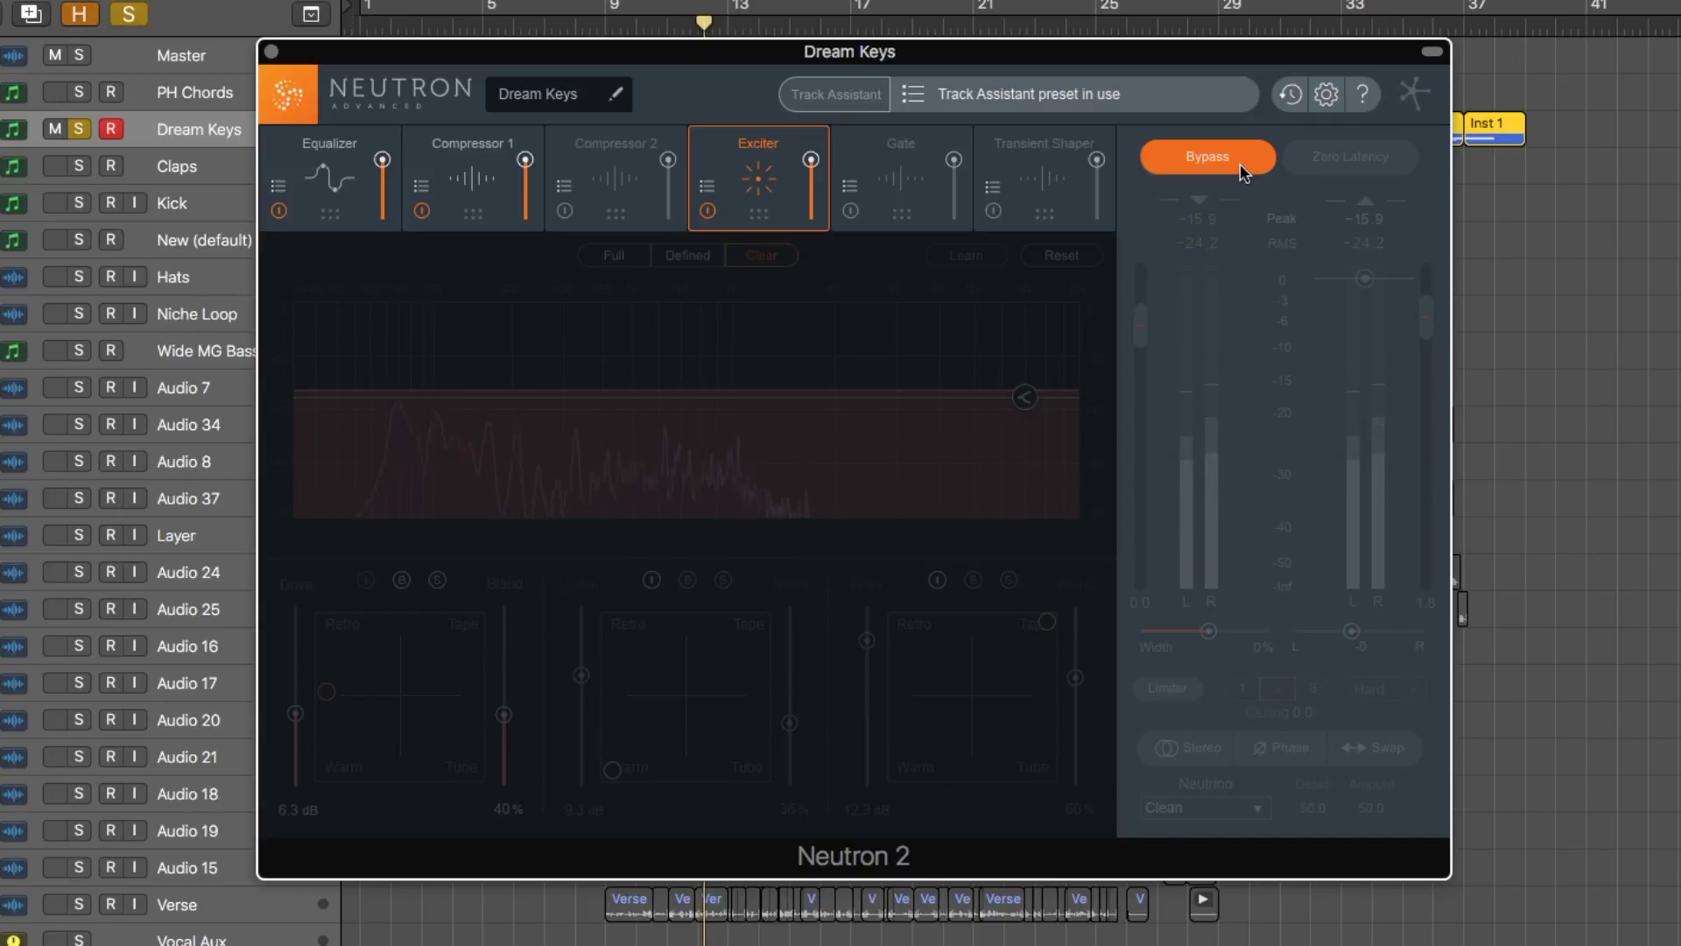
pyautogui.click(1240, 162)
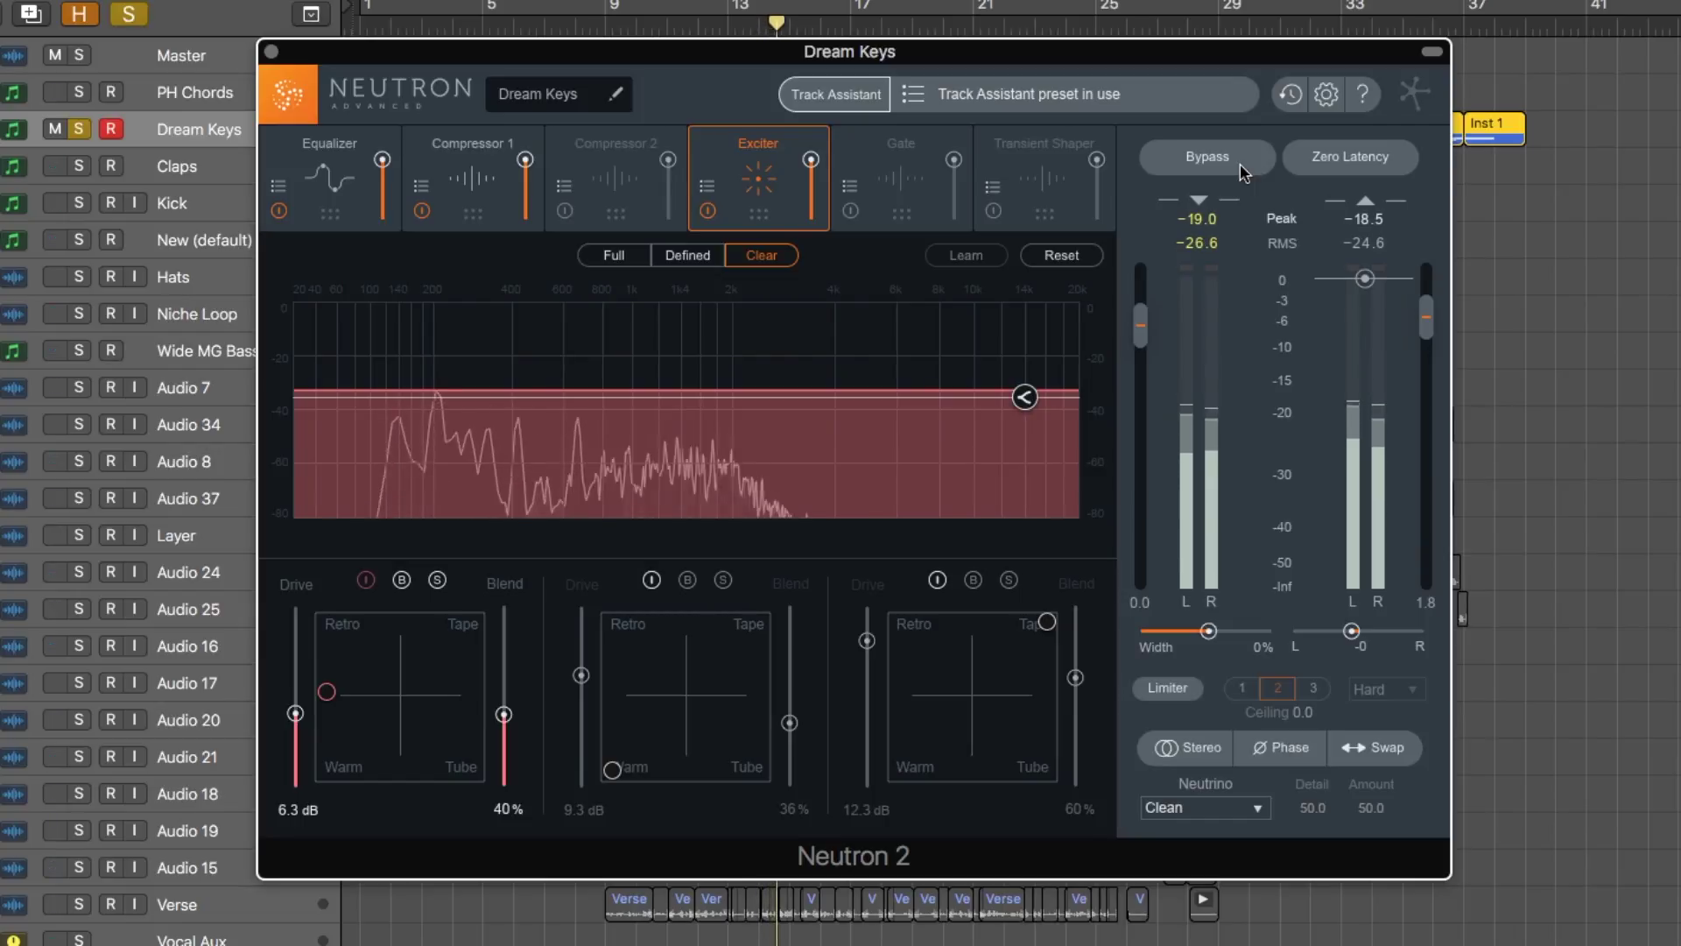
pyautogui.click(1240, 163)
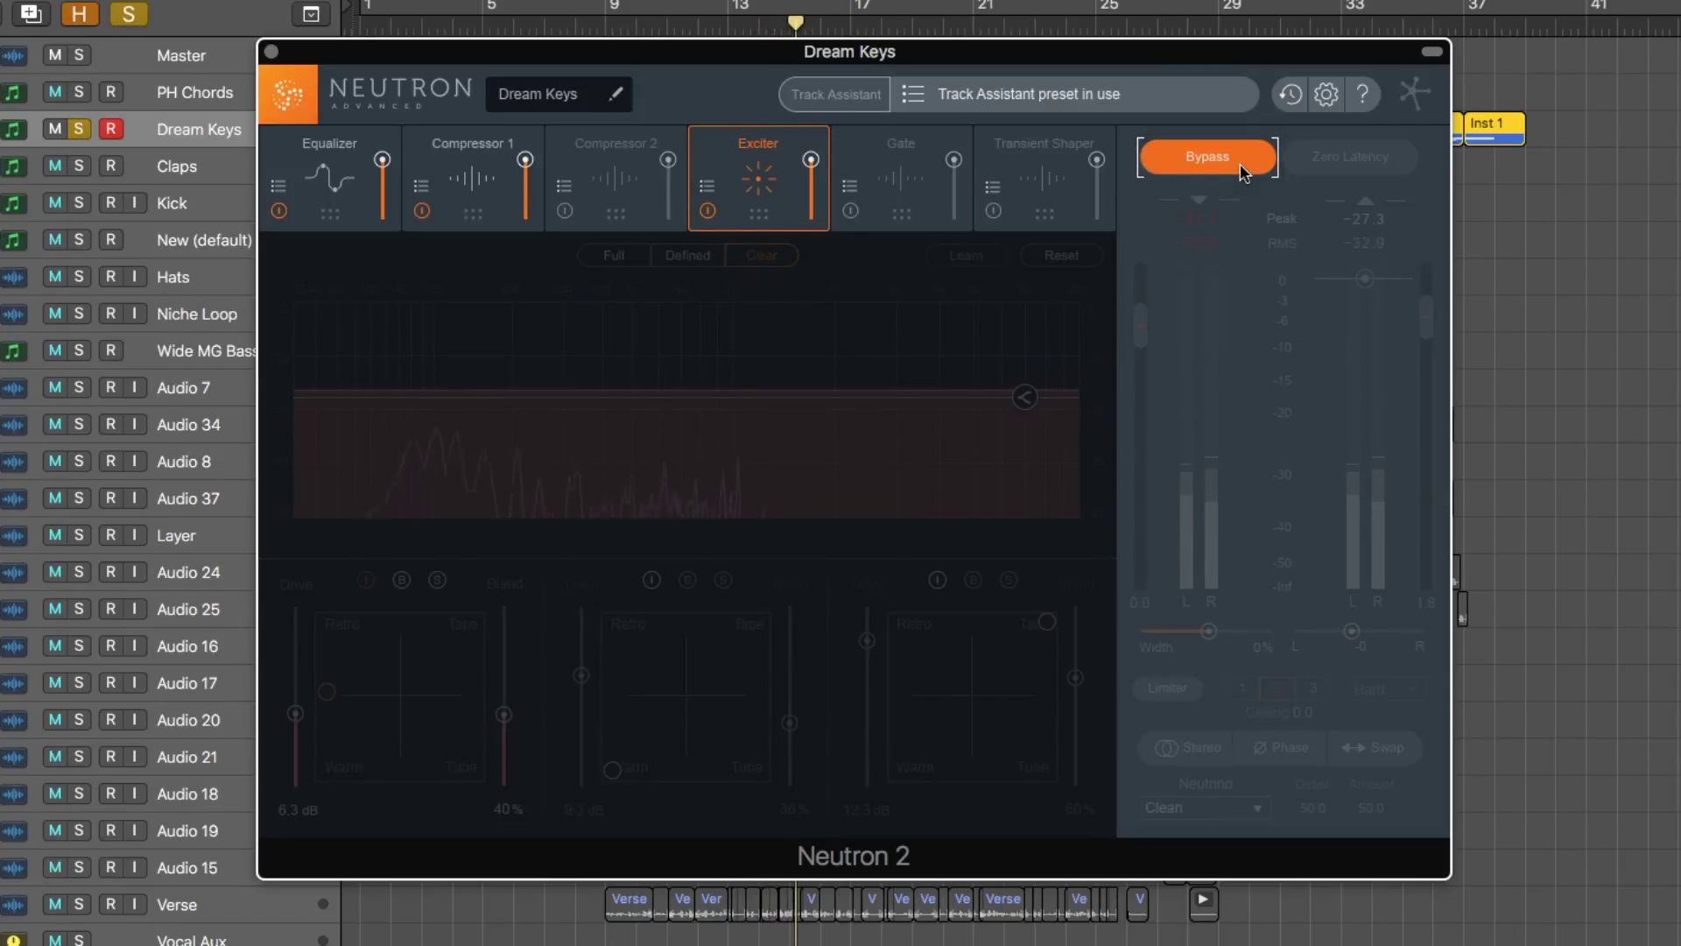
# Switch between the Equalizer, Compressor 1 and Exciter modules while Neutron is bypassed.
pyautogui.click(350, 188)
pyautogui.click(457, 195)
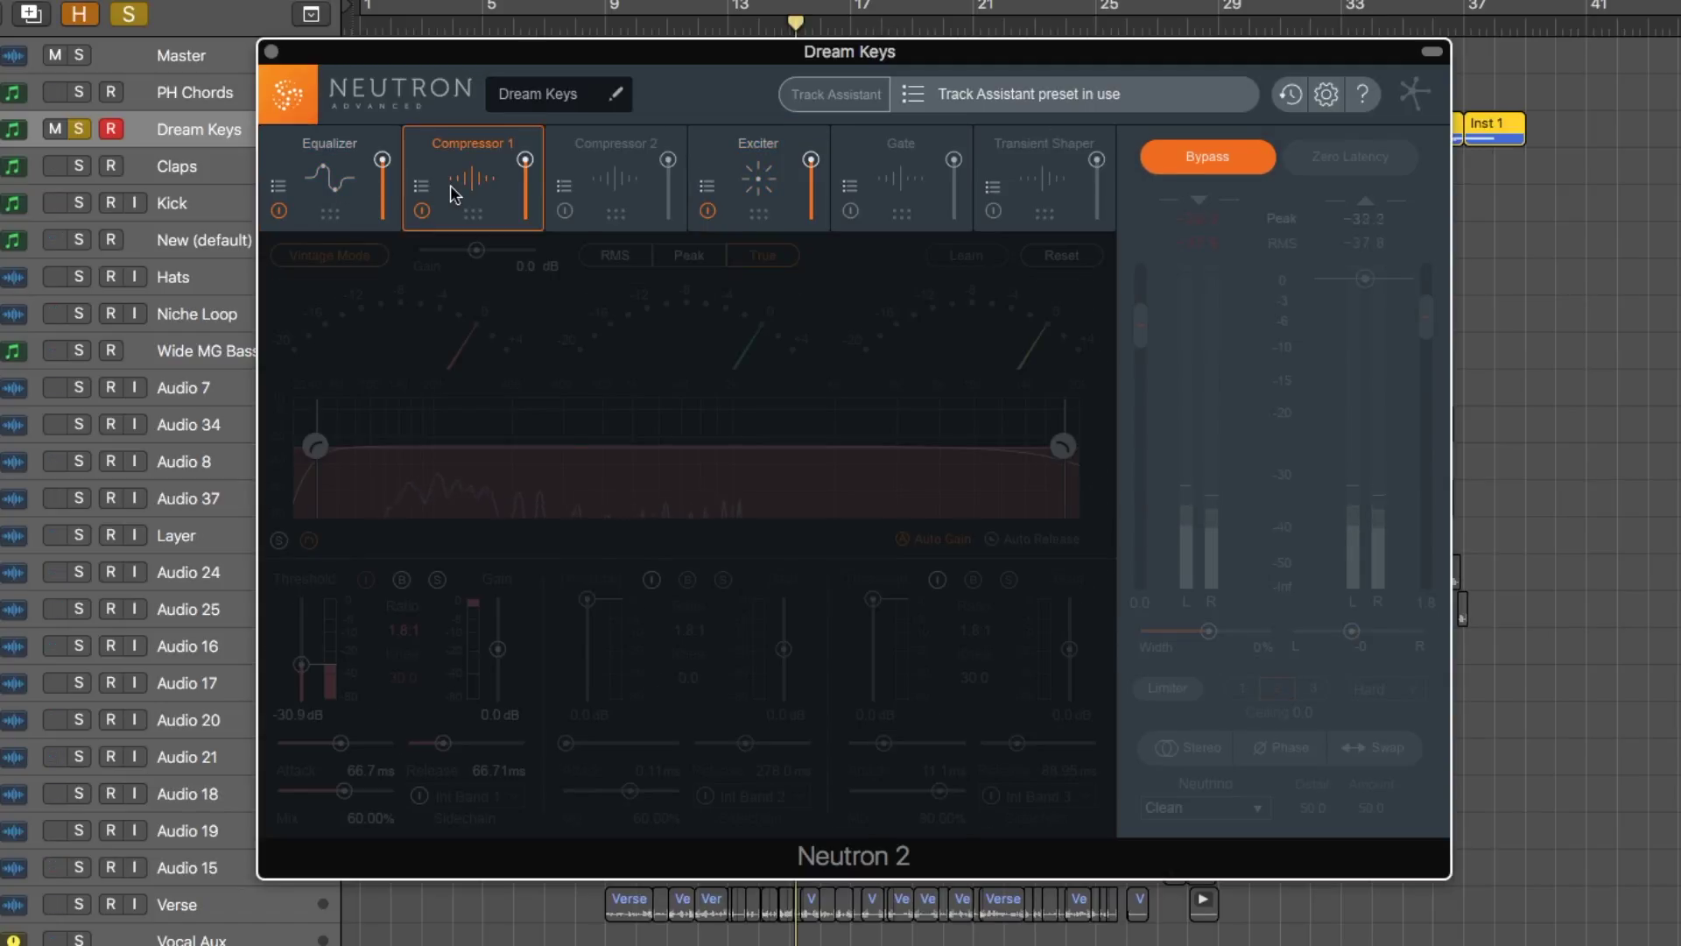
pyautogui.click(354, 195)
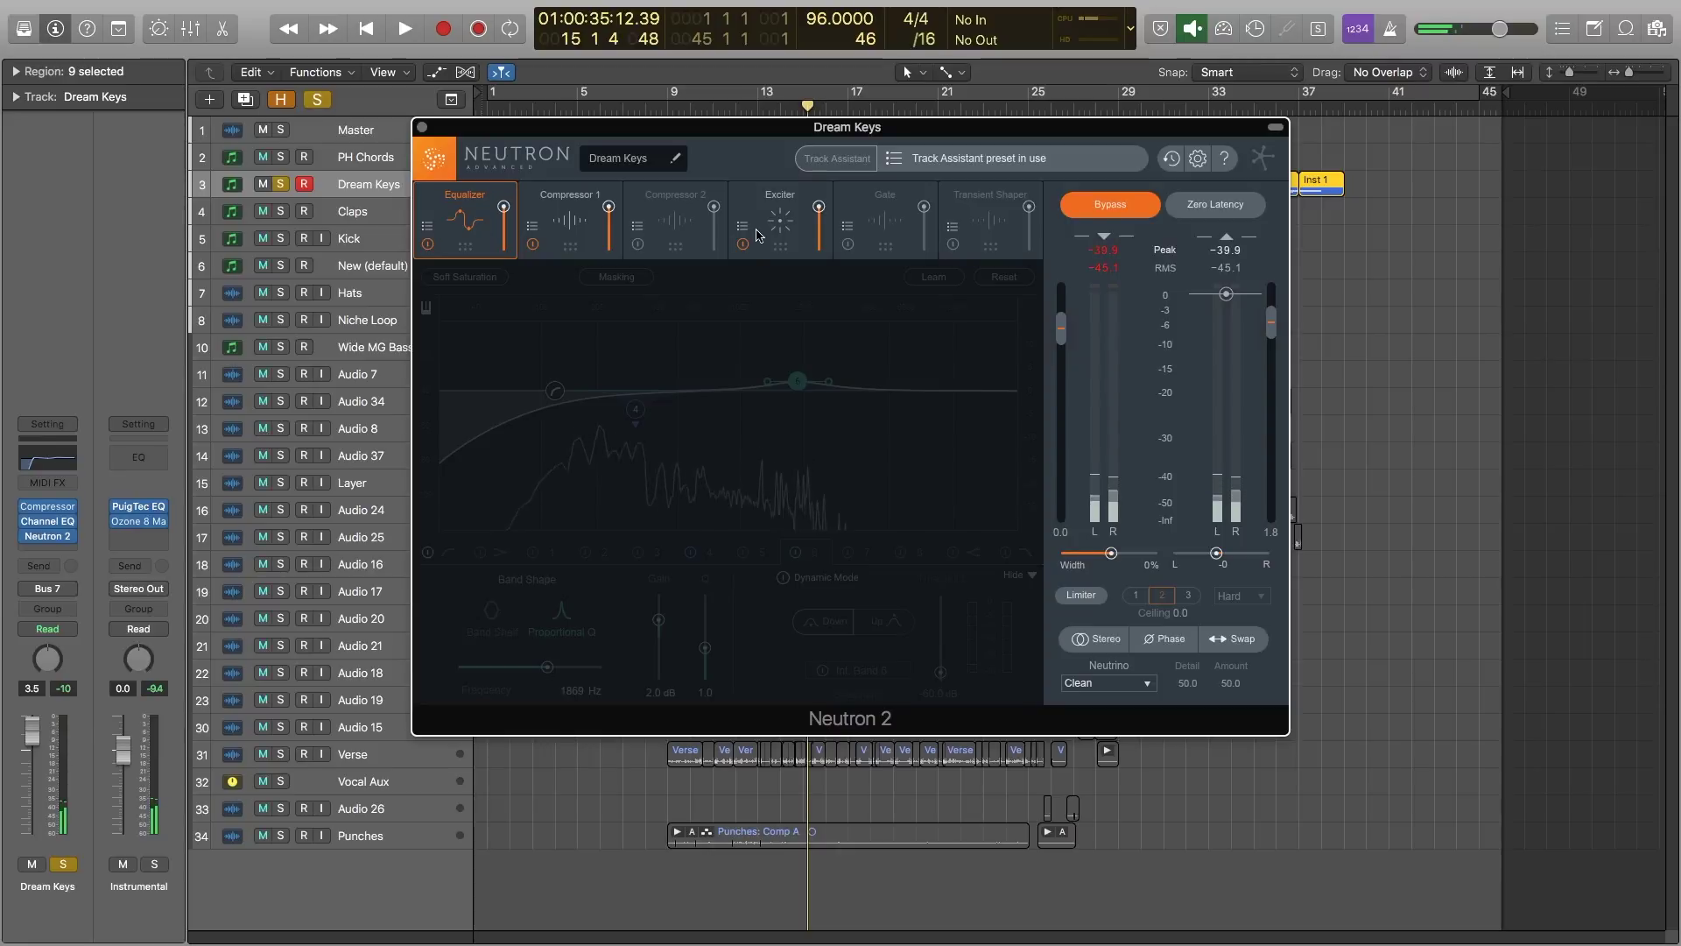
pyautogui.click(757, 235)
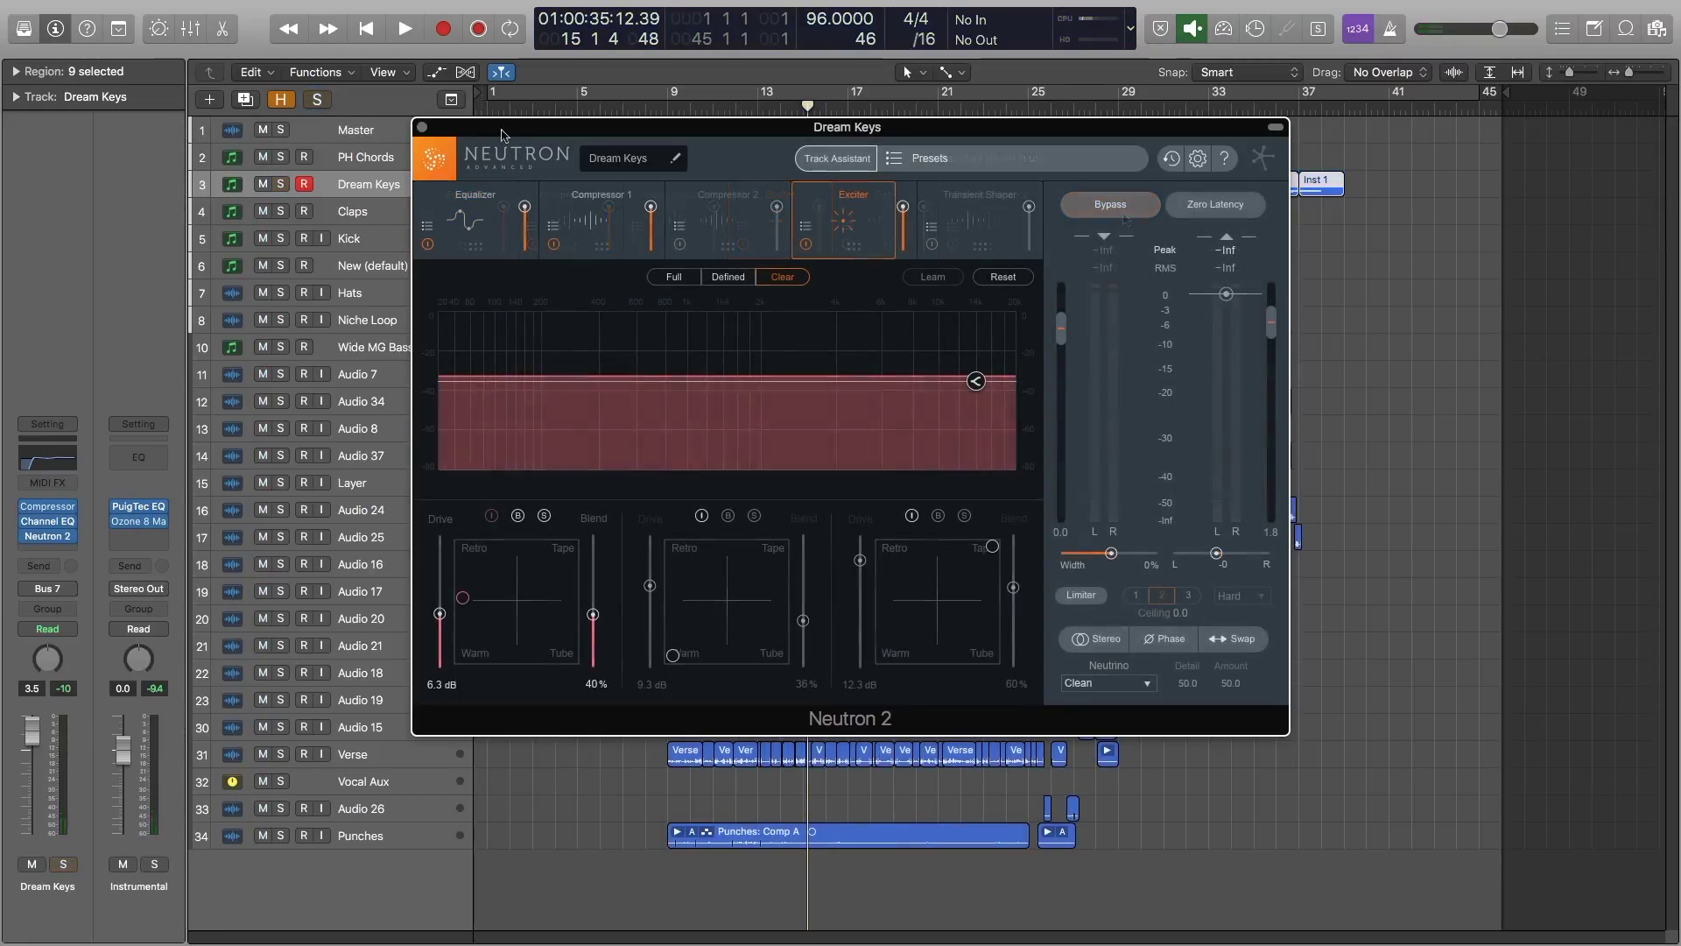
# Close the Dream Keys plug-in window, open Neutron 2 on the Hats track, and solo and play that track.
pyautogui.click(421, 128)
pyautogui.click(366, 296)
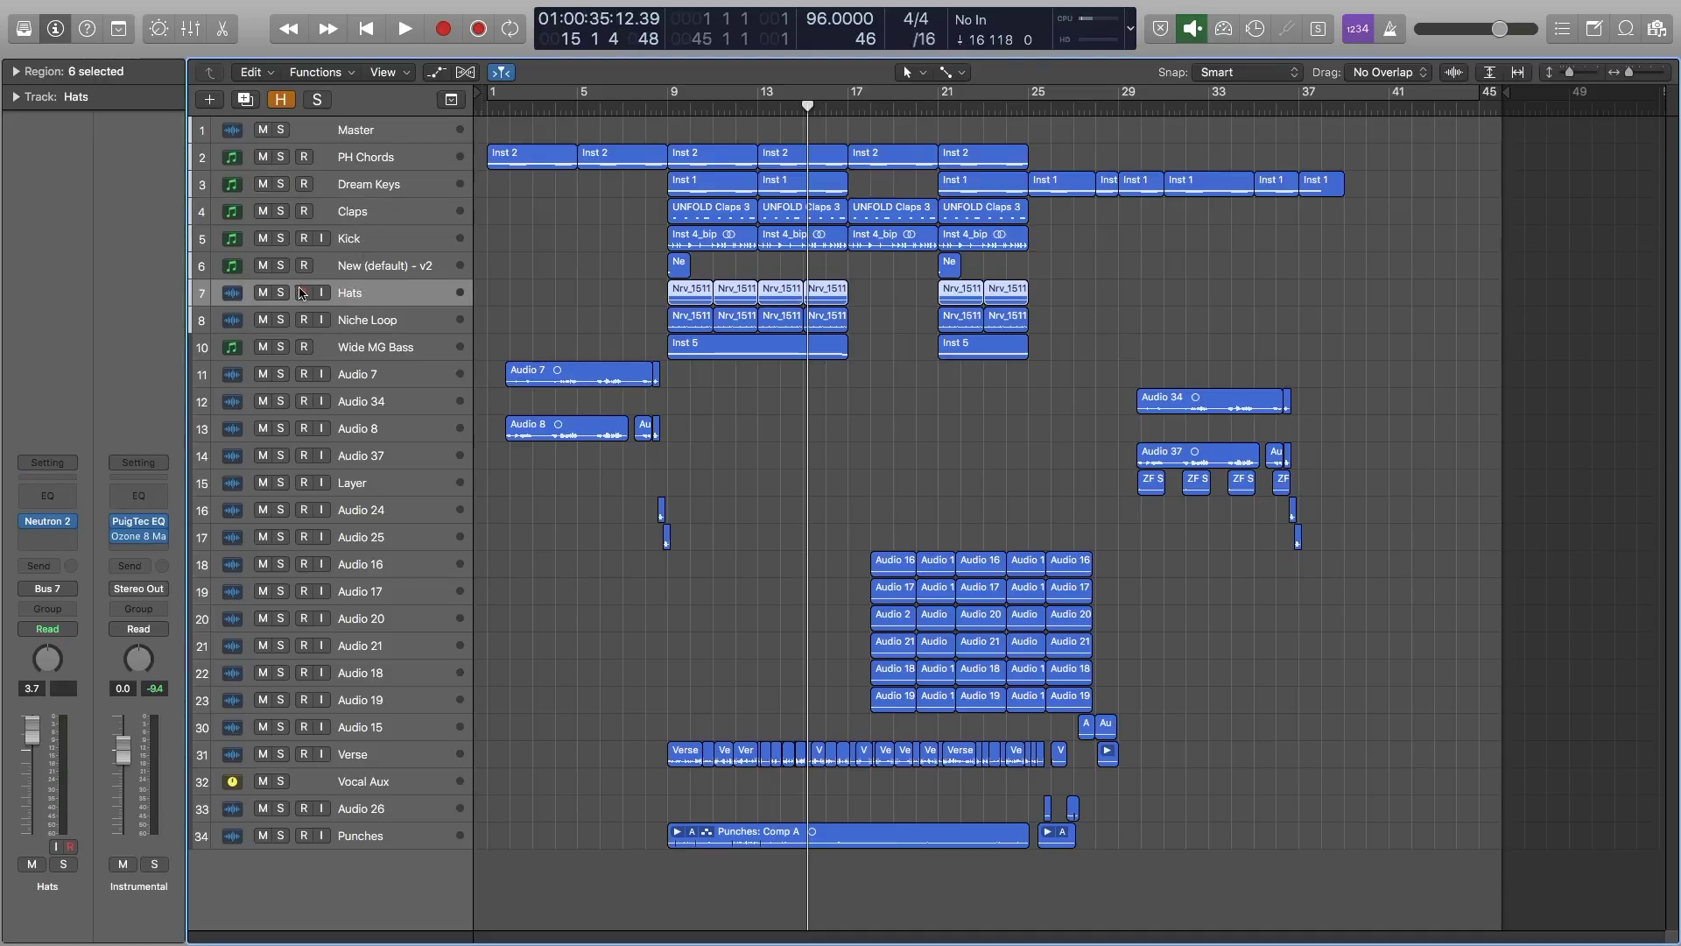
pyautogui.moveTo(54, 523)
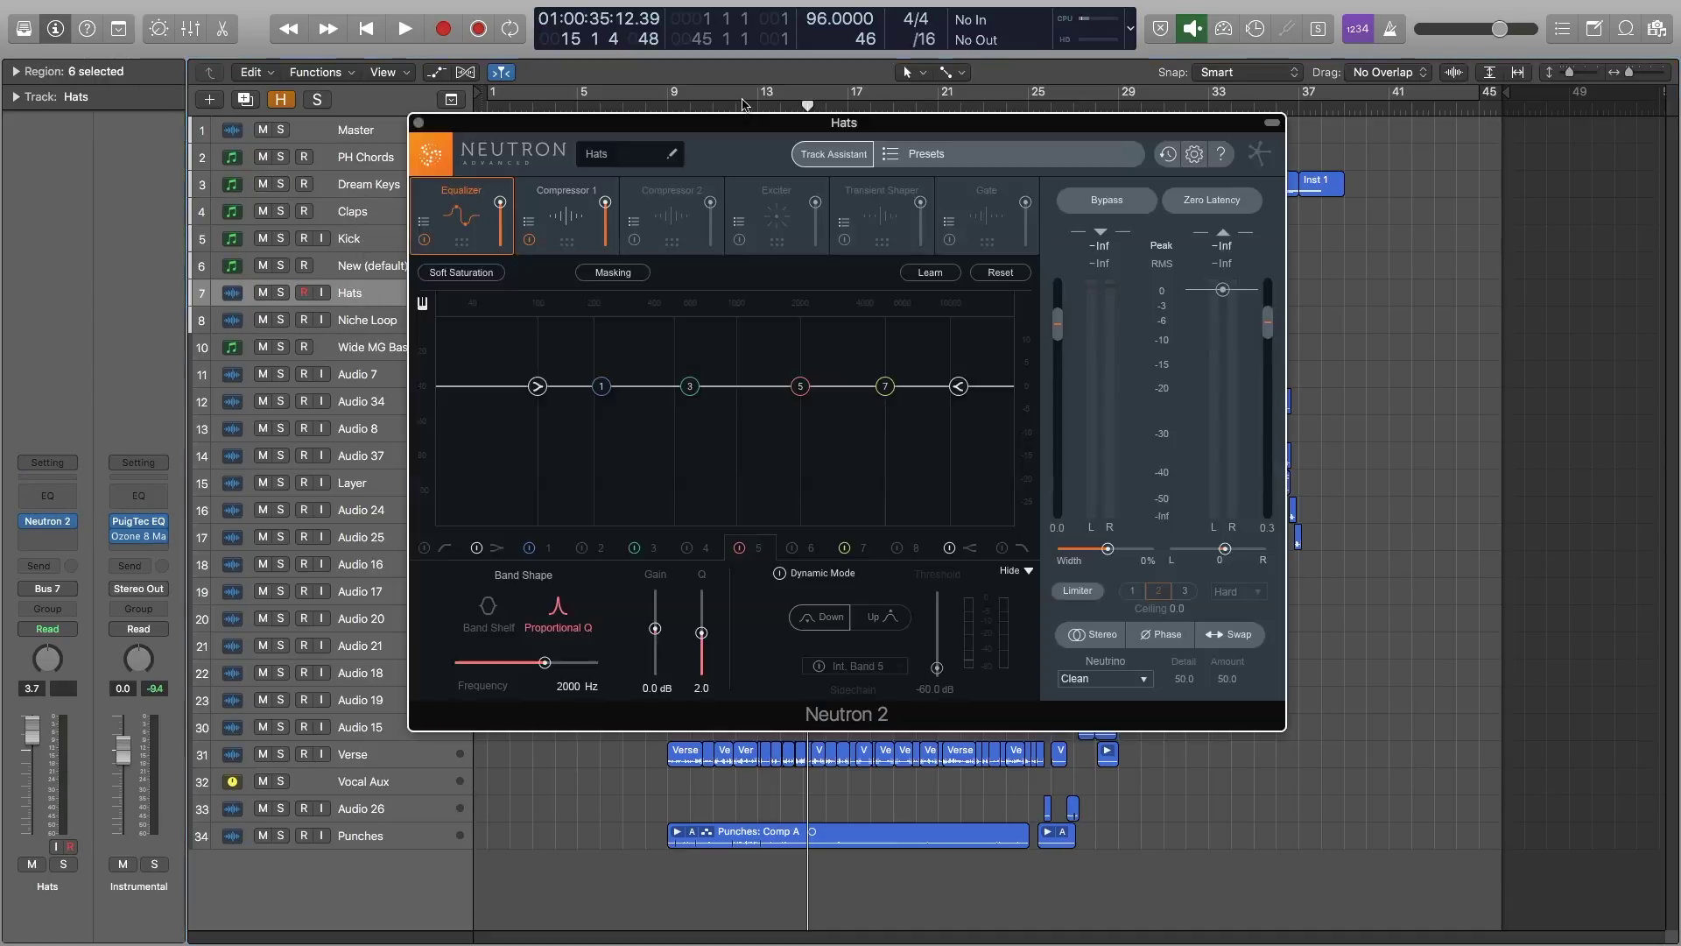
pyautogui.moveTo(765, 109); pyautogui.dragTo(781, 117)
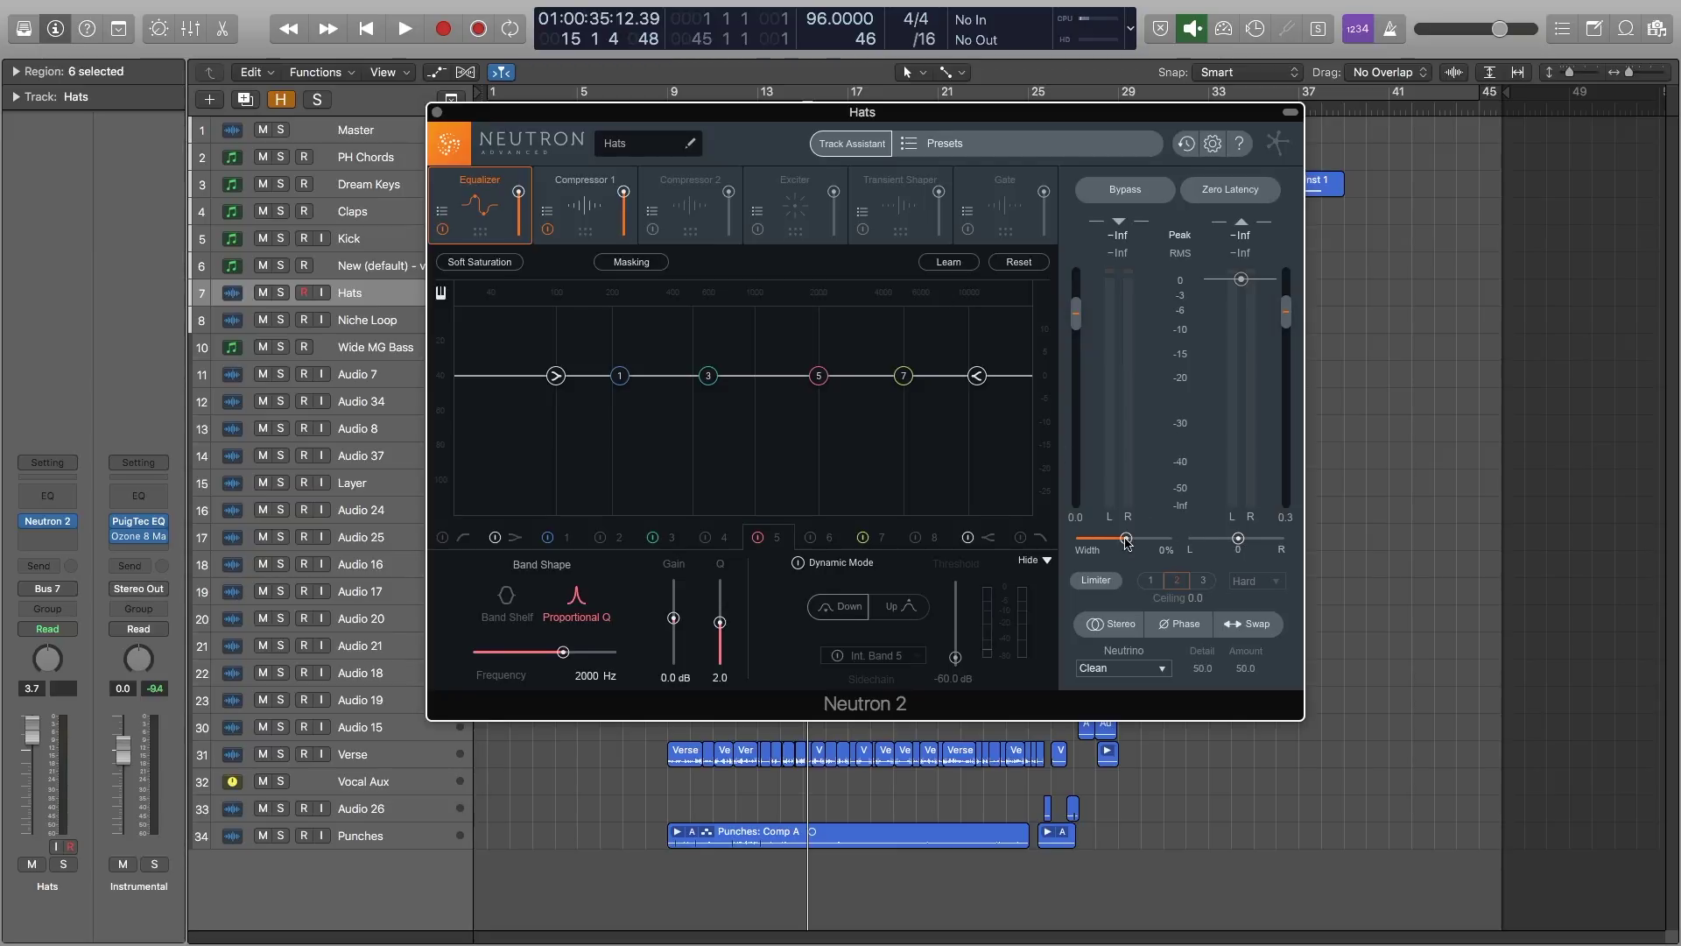
pyautogui.click(280, 292)
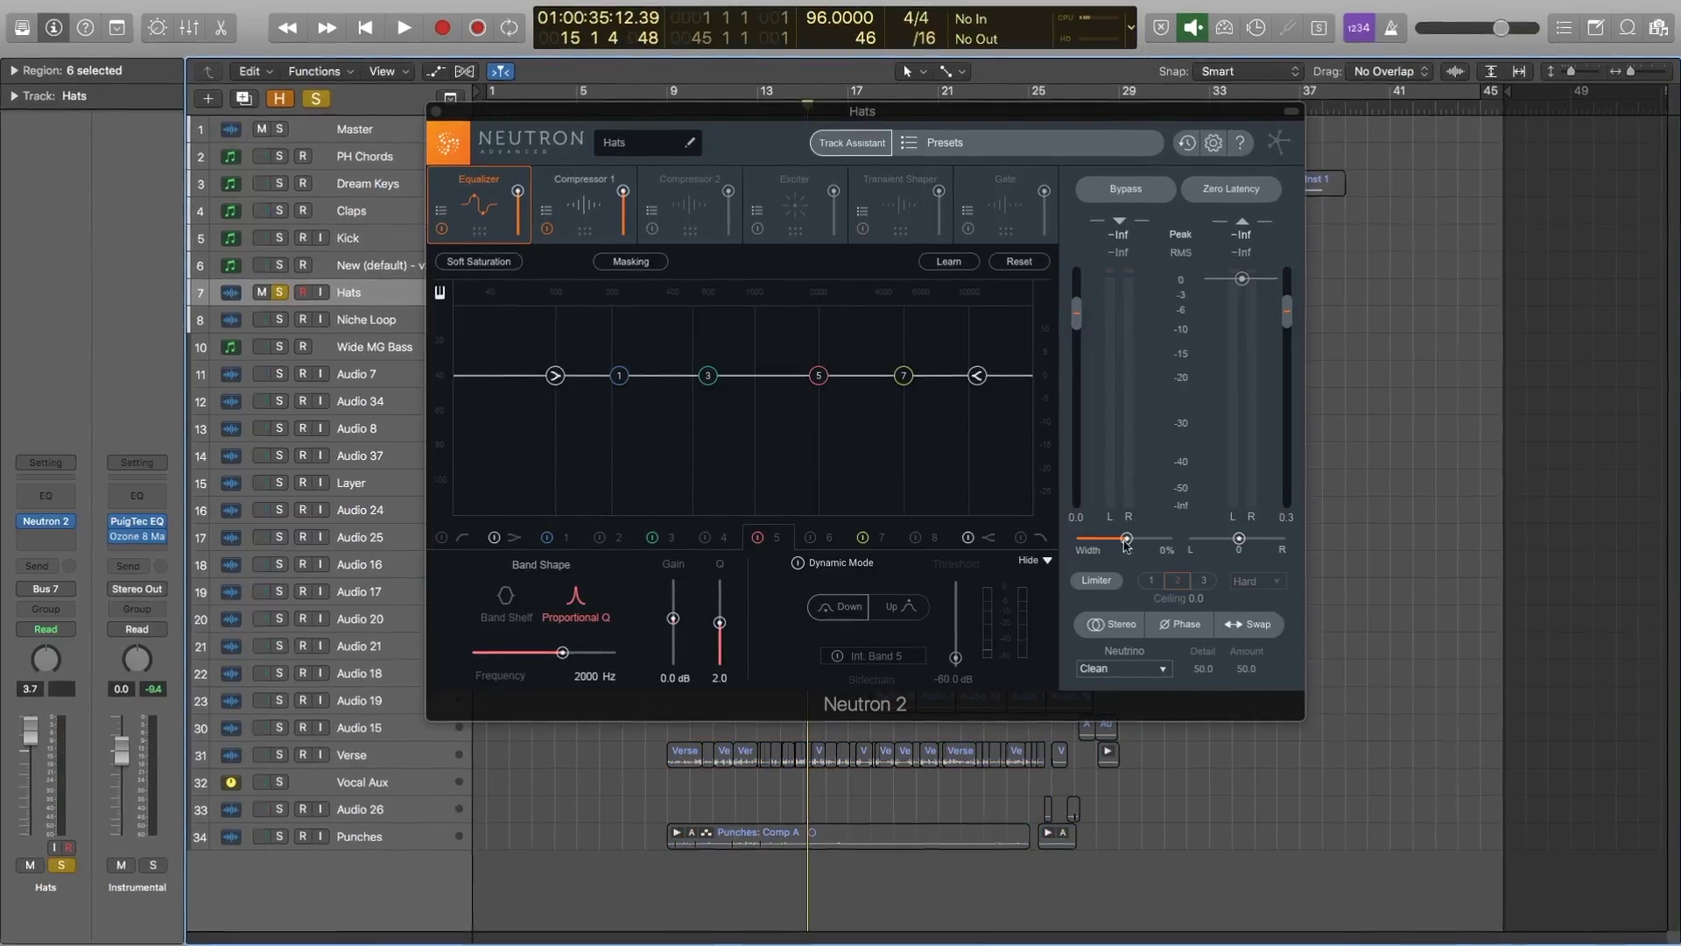
pyautogui.press('space')
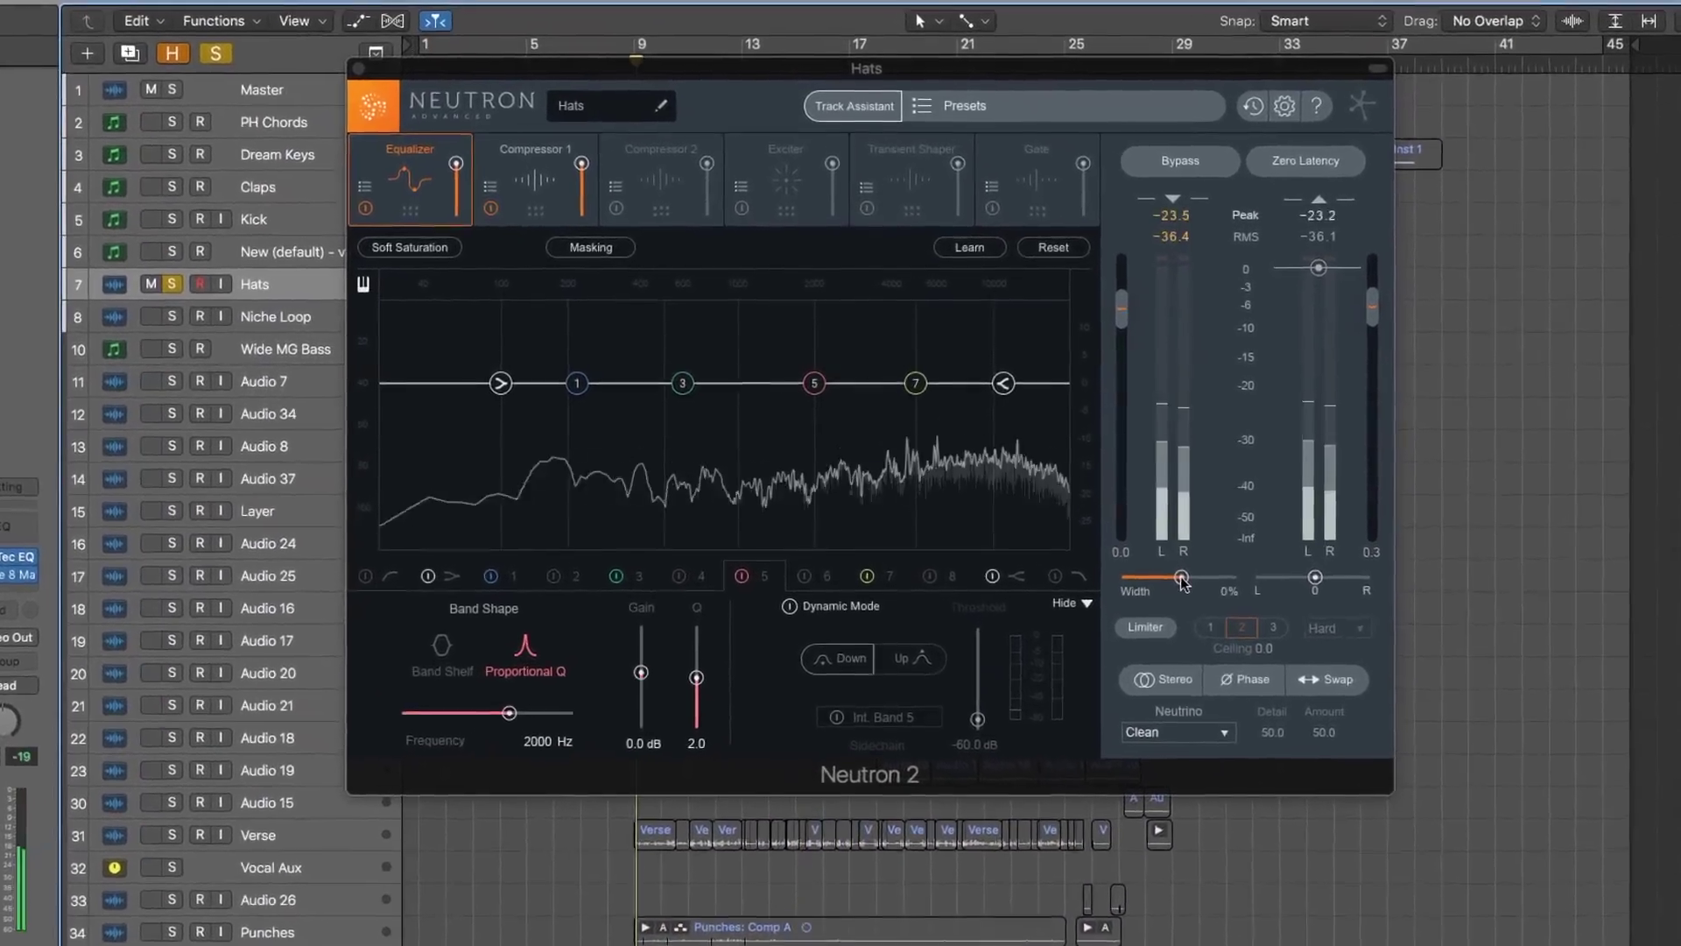
# Try widening the Hats' stereo image and panning them right, resetting both Width and pan to 0.
pyautogui.moveTo(1142, 553); pyautogui.dragTo(1175, 559)
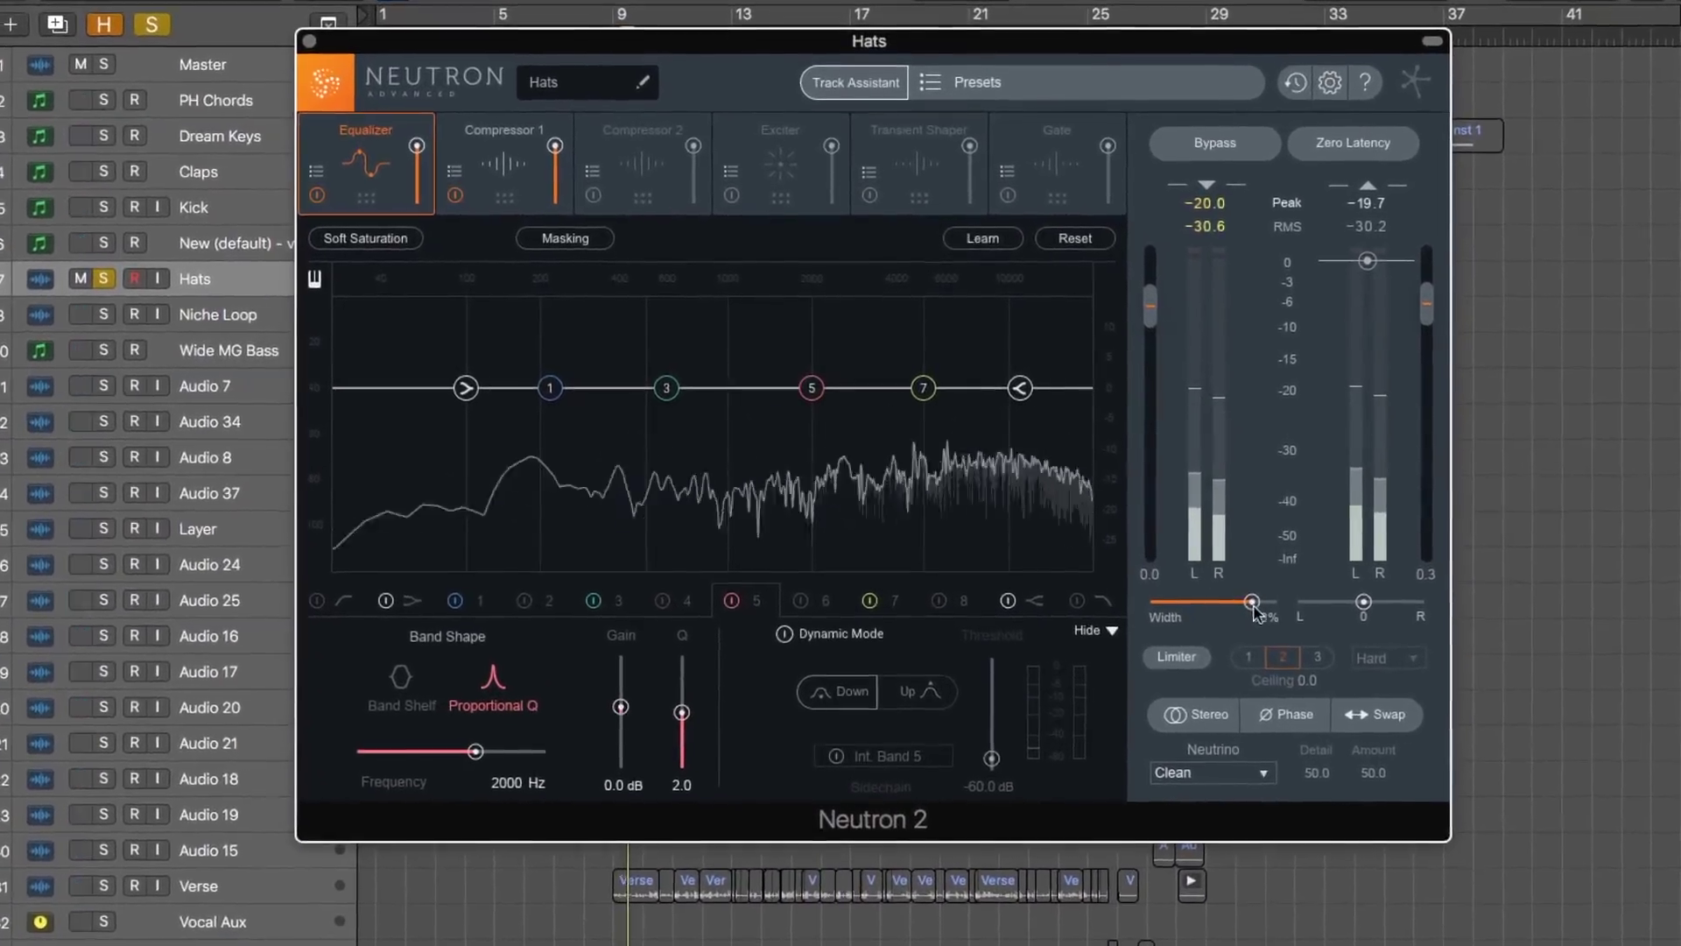
pyautogui.moveTo(1254, 604)
pyautogui.mouseDown()
pyautogui.moveTo(1167, 613)
pyautogui.moveTo(1269, 612)
pyautogui.moveTo(1191, 613)
pyautogui.moveTo(1228, 613)
pyautogui.mouseUp()
pyautogui.moveTo(1382, 613); pyautogui.dragTo(1440, 619)
pyautogui.keyDown('alt'); pyautogui.click(1436, 613); pyautogui.keyUp('alt')
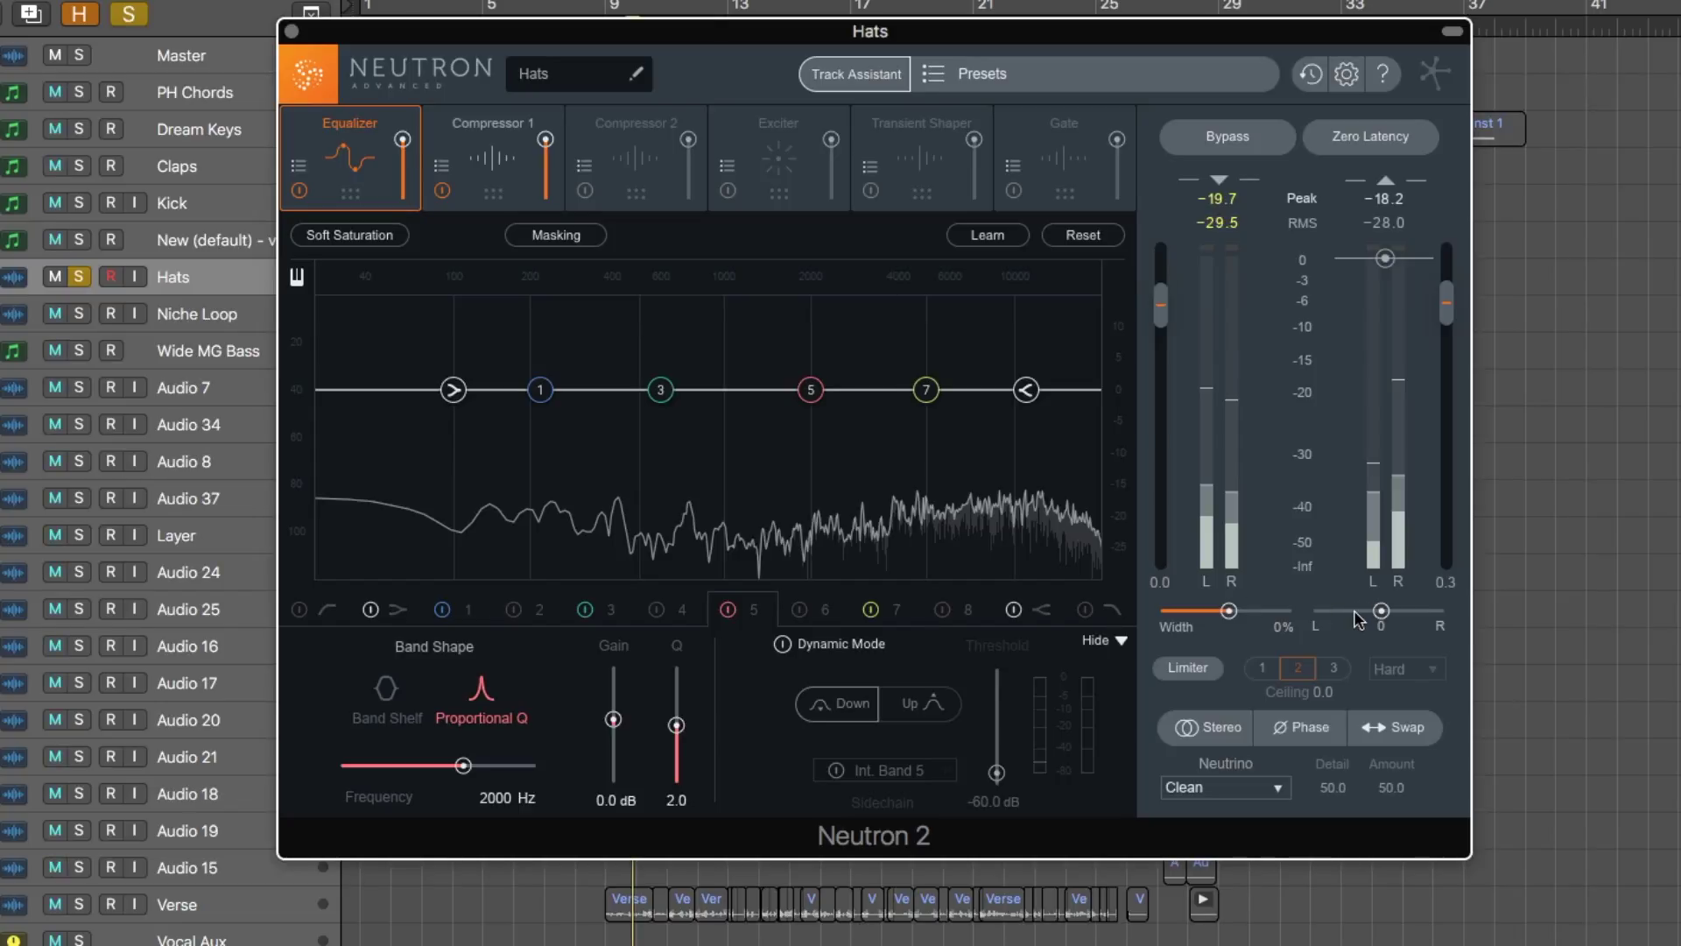
# Toggle the Stereo, Phase and Swap output options on and off, and open the Neutrino mode options.
pyautogui.click(1220, 736)
pyautogui.click(1221, 736)
pyautogui.click(1298, 734)
pyautogui.click(1295, 732)
pyautogui.click(1395, 728)
pyautogui.click(1392, 728)
pyautogui.click(1261, 794)
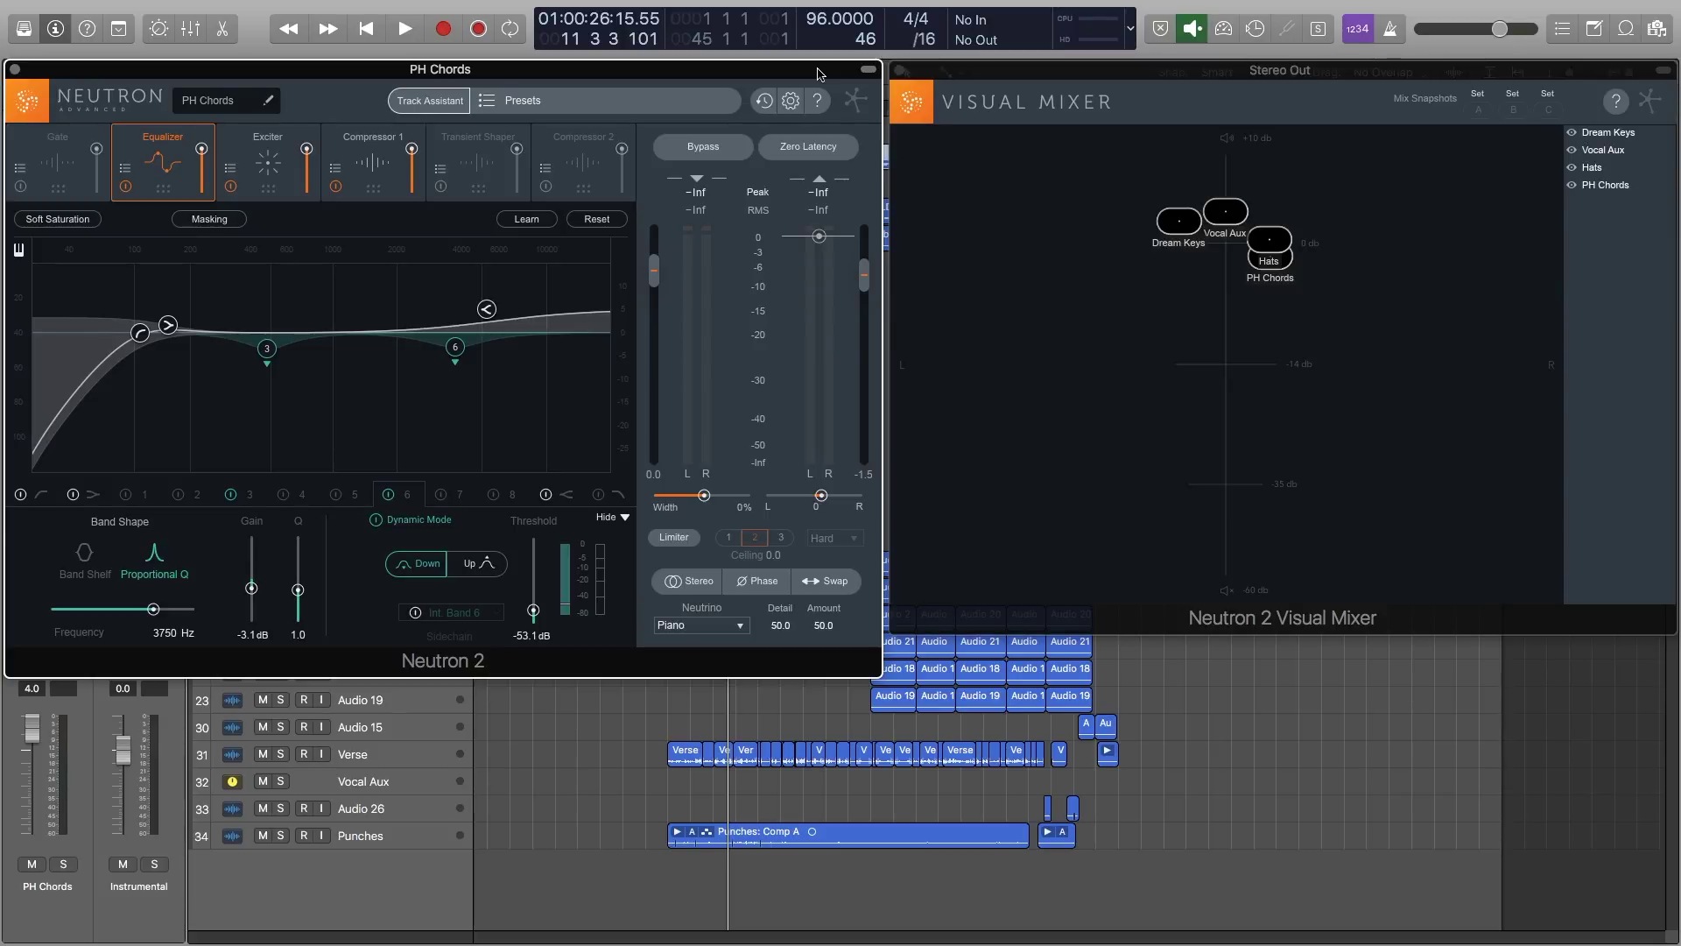
# Select the Vocal Aux and Dream Keys nodes in turn in the Visual Mixer and start playback.
pyautogui.click(946, 73)
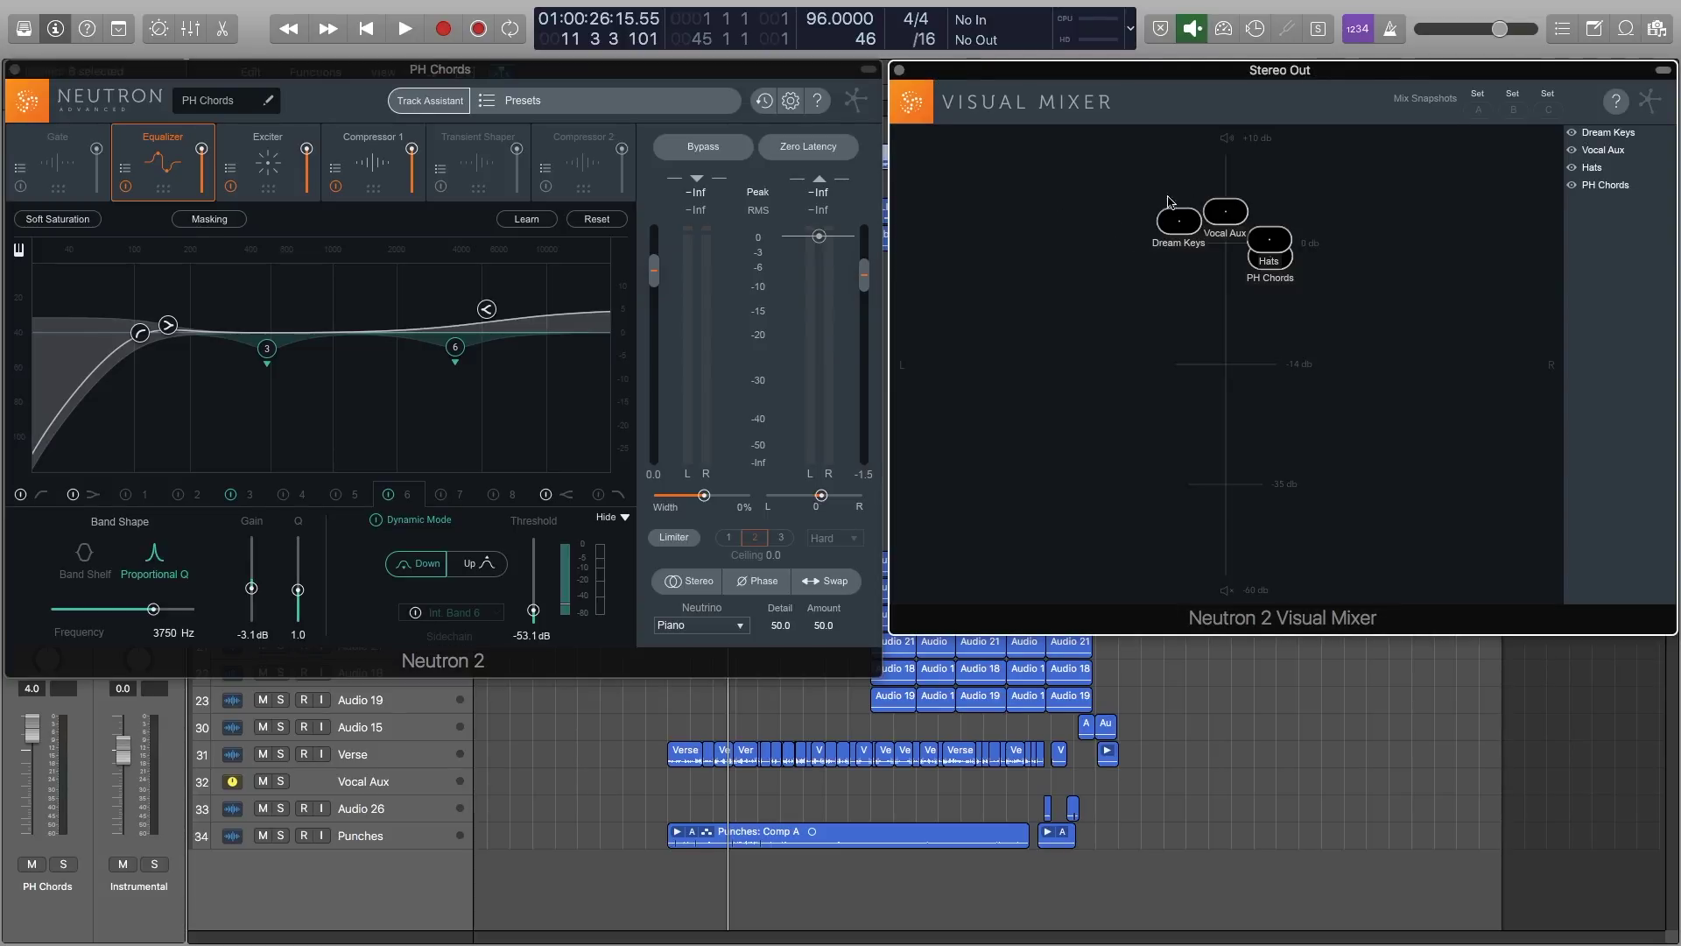
pyautogui.click(1228, 213)
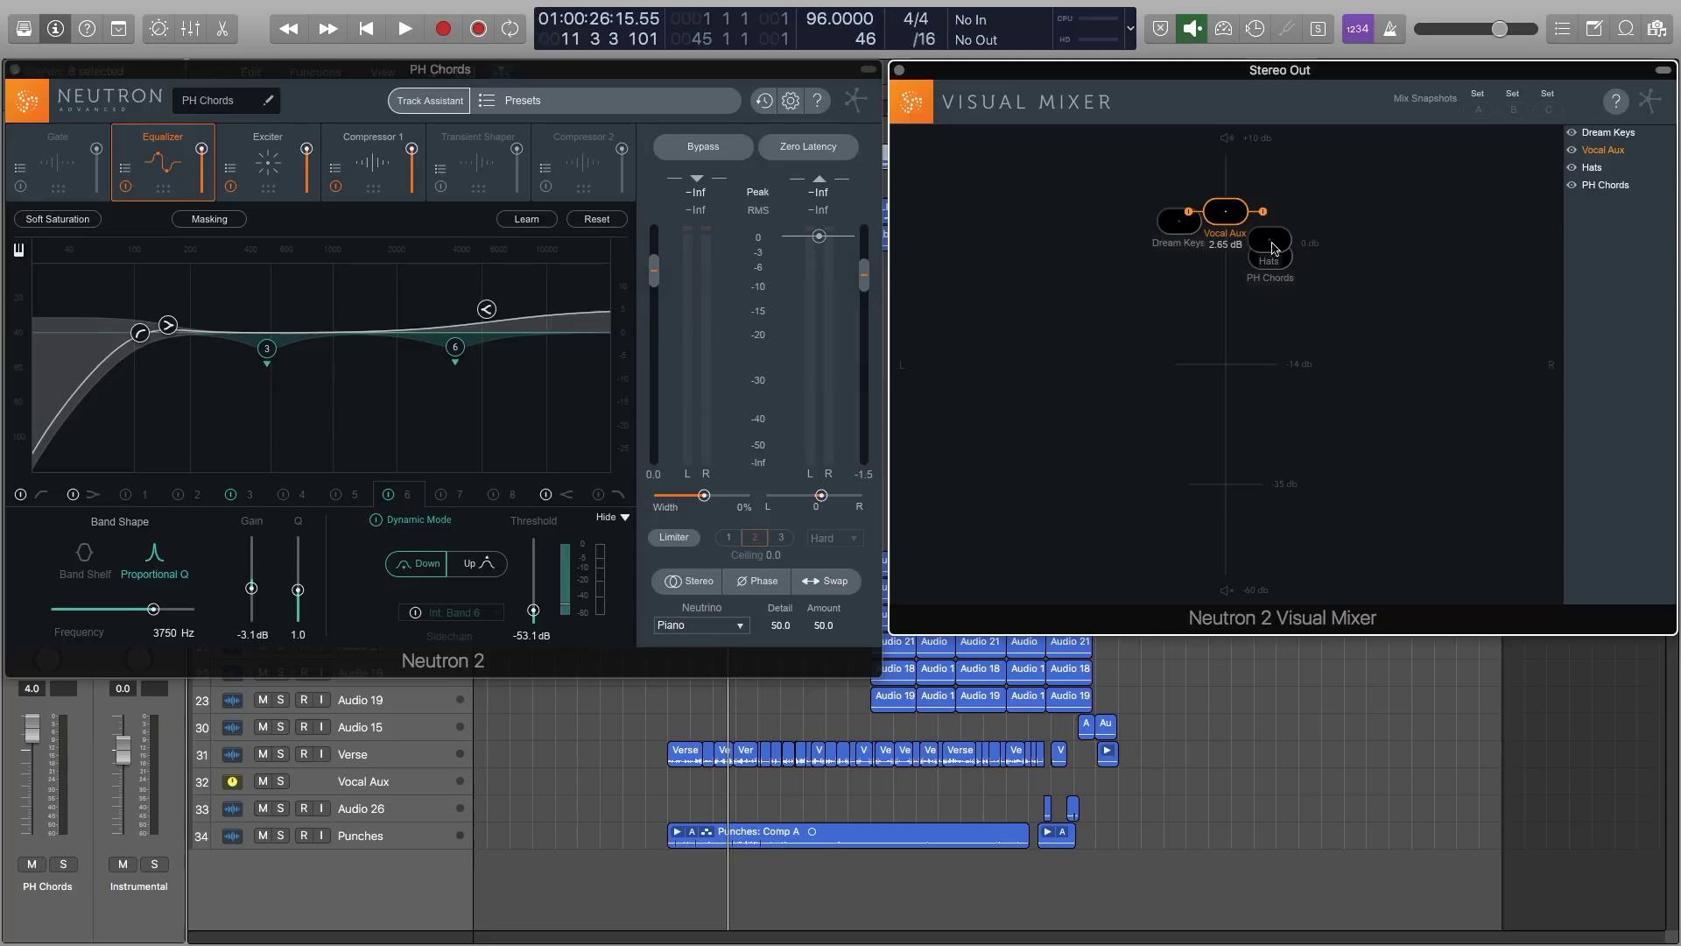
pyautogui.click(1170, 230)
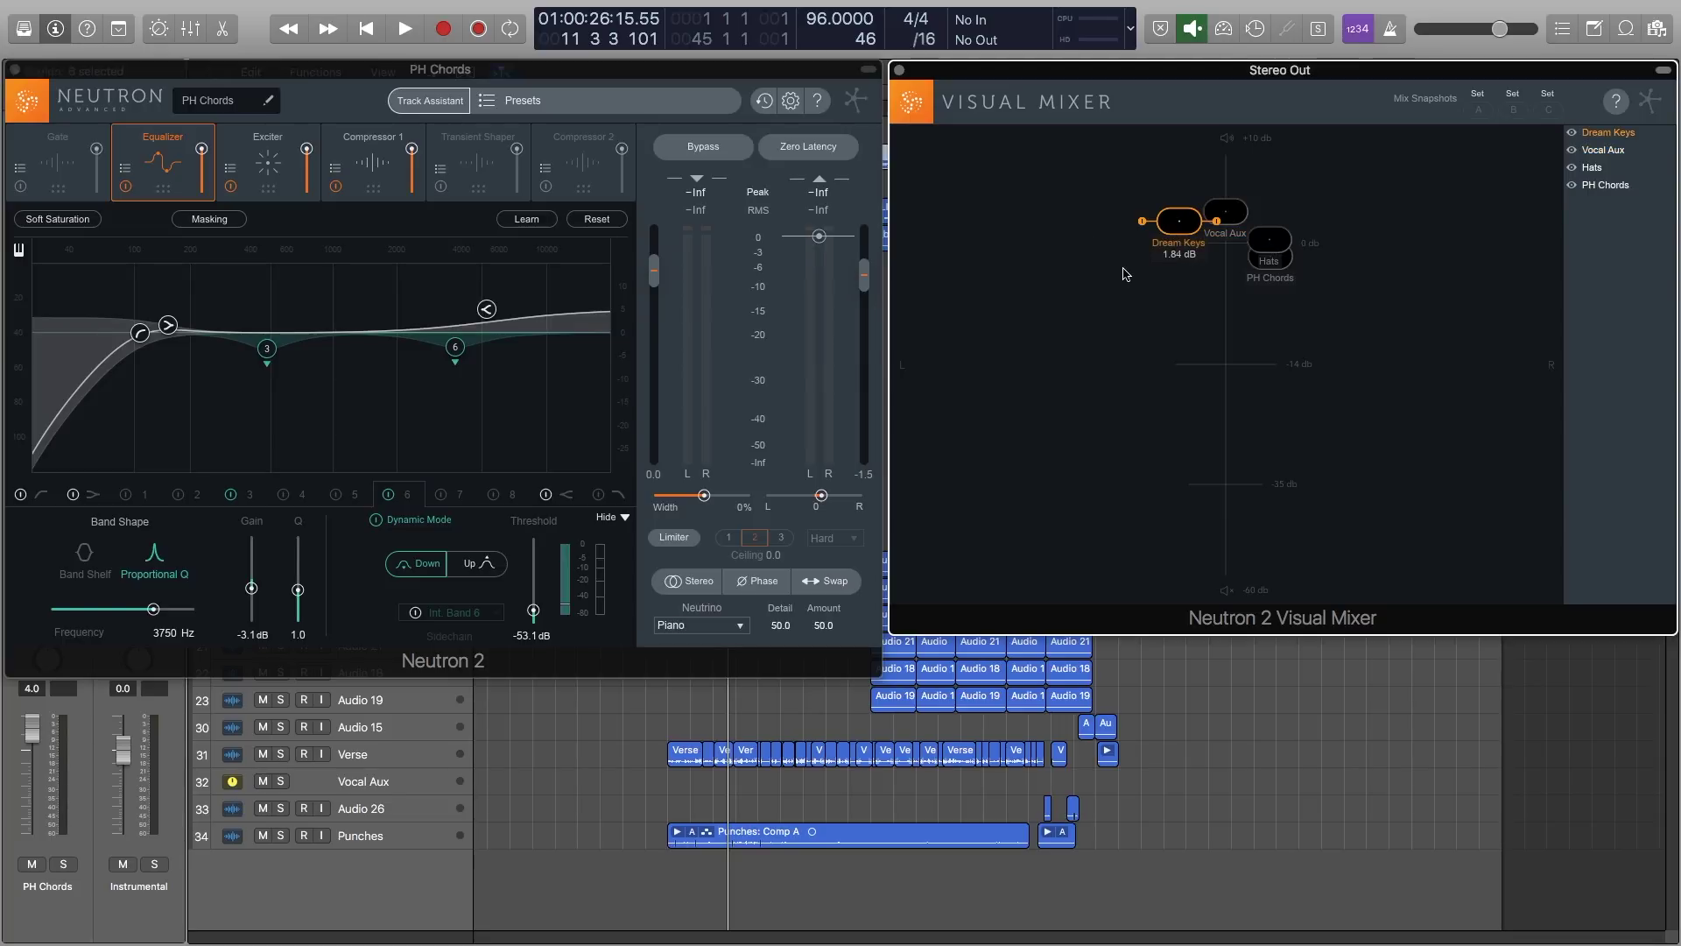
pyautogui.press('space')
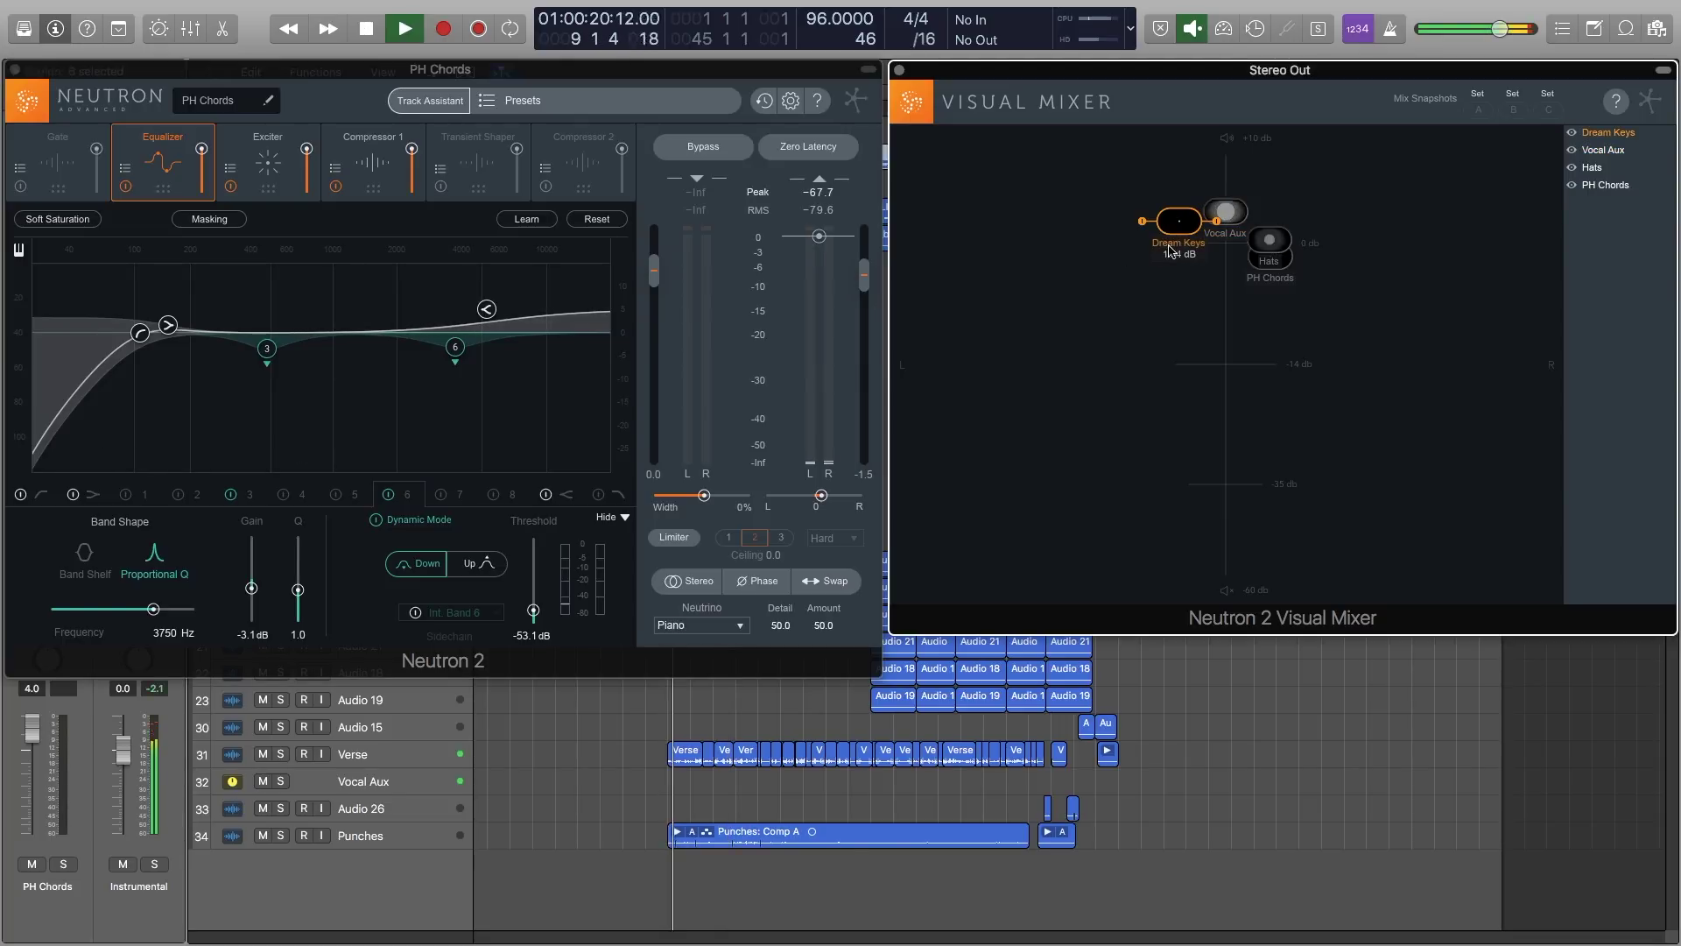
# Raise the Vocal Aux node to about 4 dB in the Visual Mixer and reposition the PH Chords and Hats nodes.
pyautogui.moveTo(1225, 212)
pyautogui.mouseDown()
pyautogui.moveTo(1199, 202)
pyautogui.moveTo(1229, 201)
pyautogui.mouseUp()
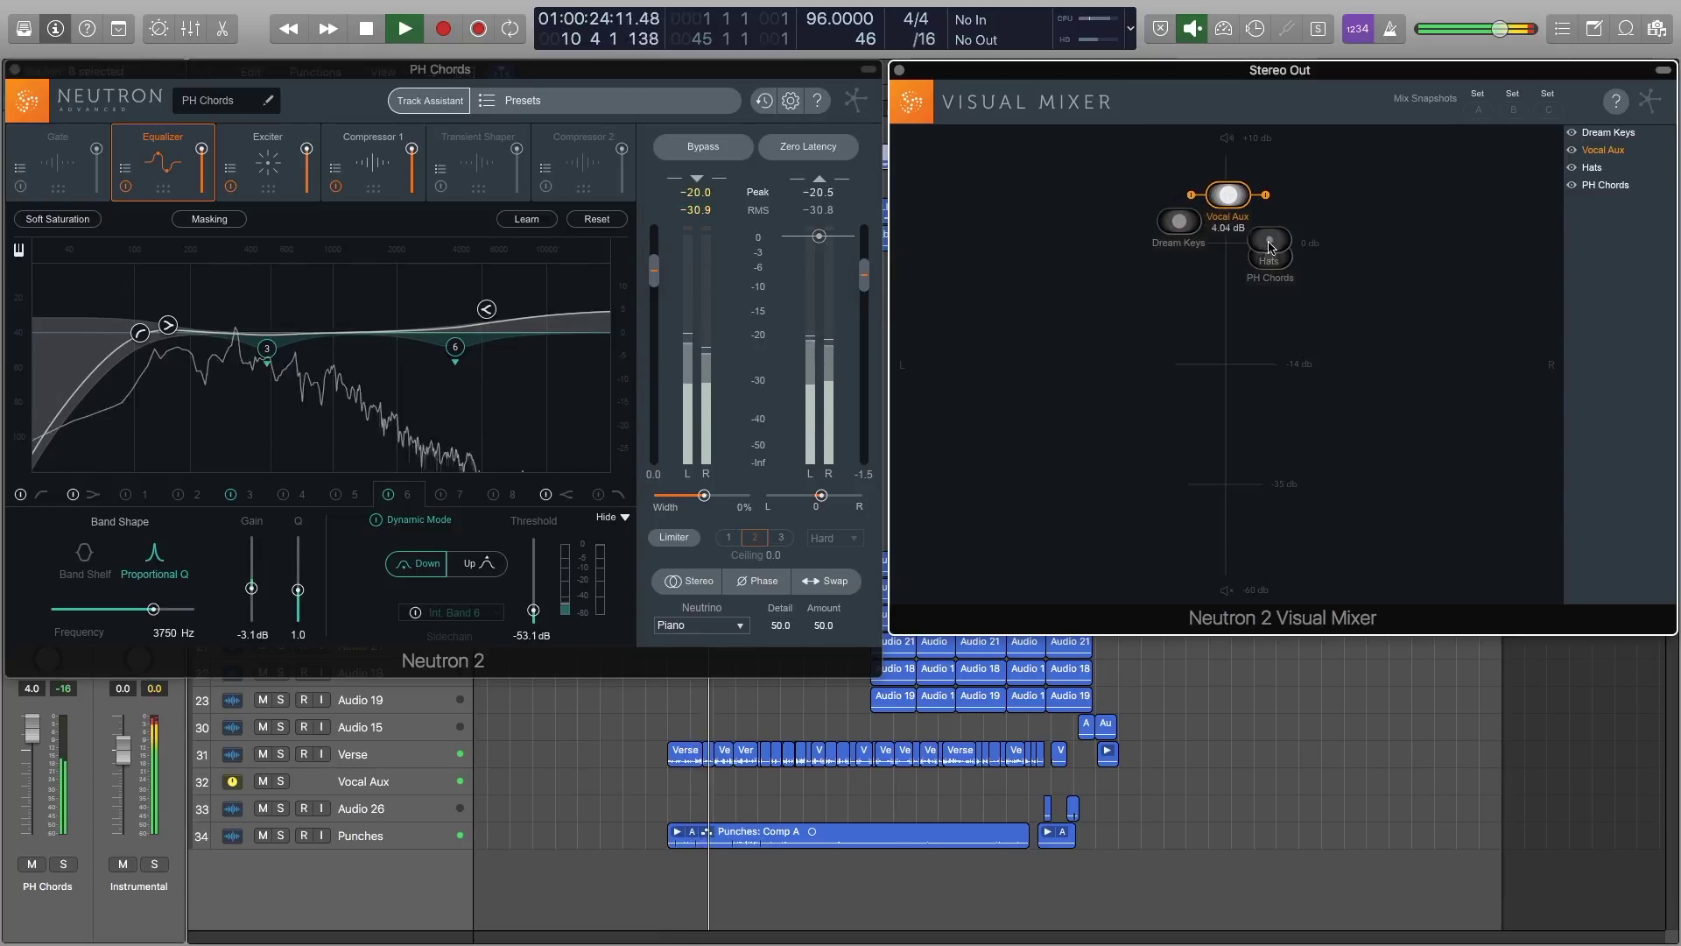
pyautogui.moveTo(1269, 257); pyautogui.dragTo(1161, 199)
pyautogui.moveTo(1270, 240)
pyautogui.mouseDown()
pyautogui.moveTo(1278, 180)
pyautogui.moveTo(1214, 233)
pyautogui.moveTo(1223, 263)
pyautogui.moveTo(1225, 212)
pyautogui.moveTo(1276, 202)
pyautogui.moveTo(1274, 234)
pyautogui.mouseUp()
pyautogui.moveTo(1162, 195); pyautogui.dragTo(1266, 233)
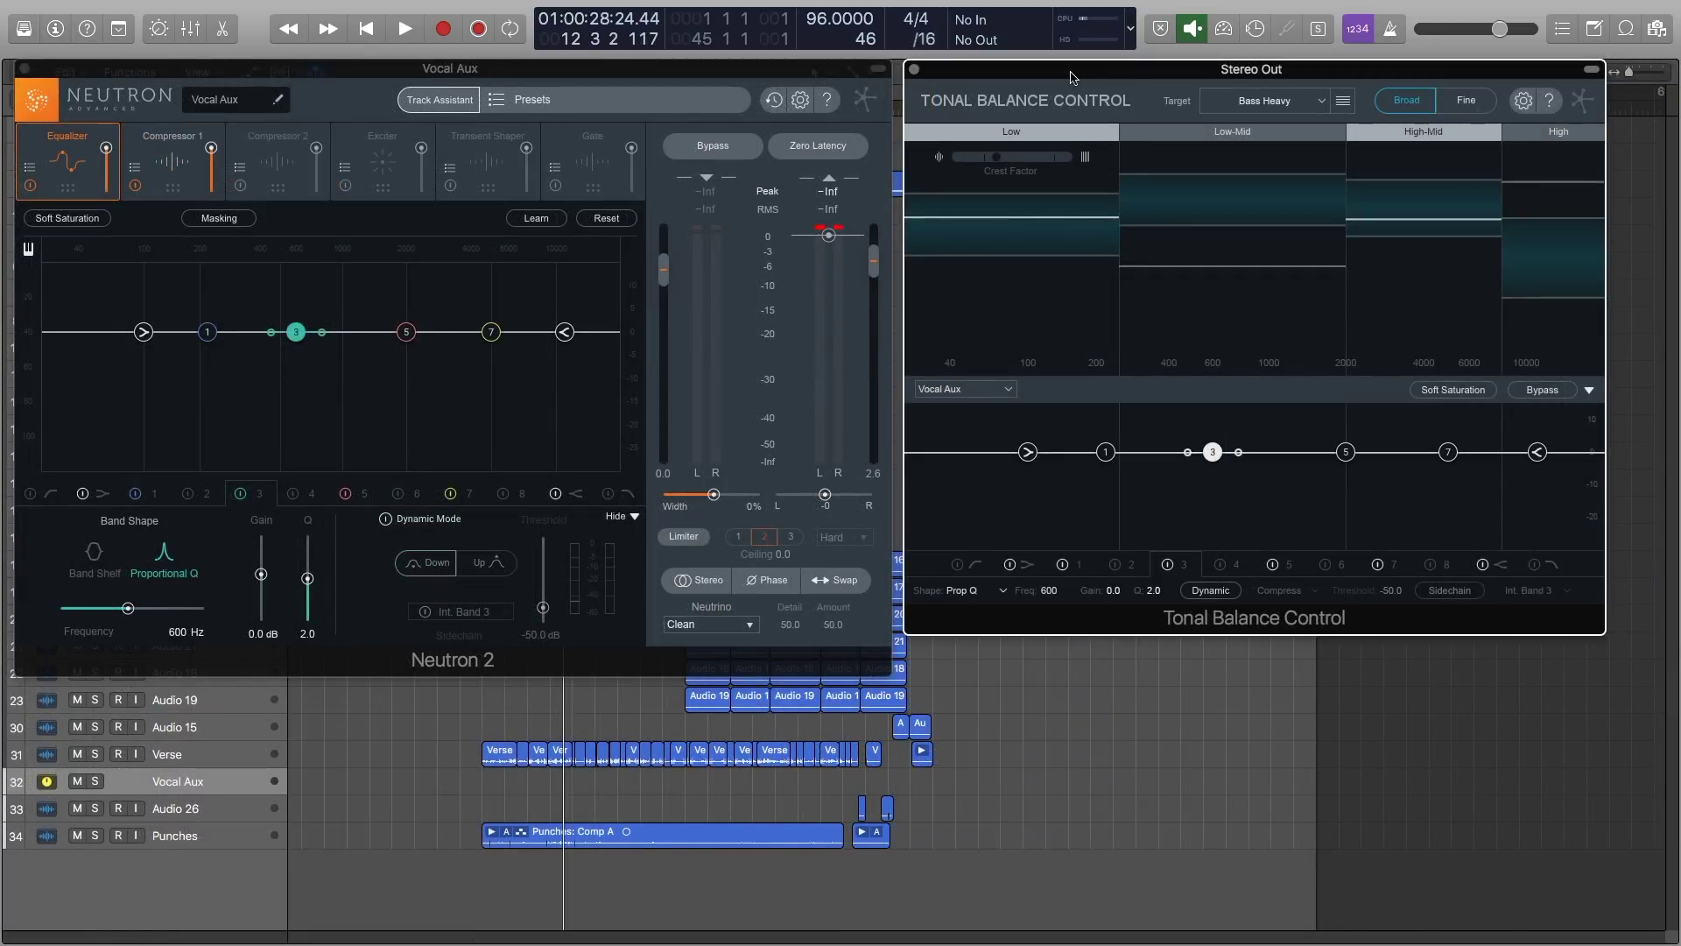
# Bring the Vocal Aux Neutron and Stereo Out Tonal Balance Control windows forward in turn and play a short passage to examine its tonal balance.
pyautogui.click(417, 74)
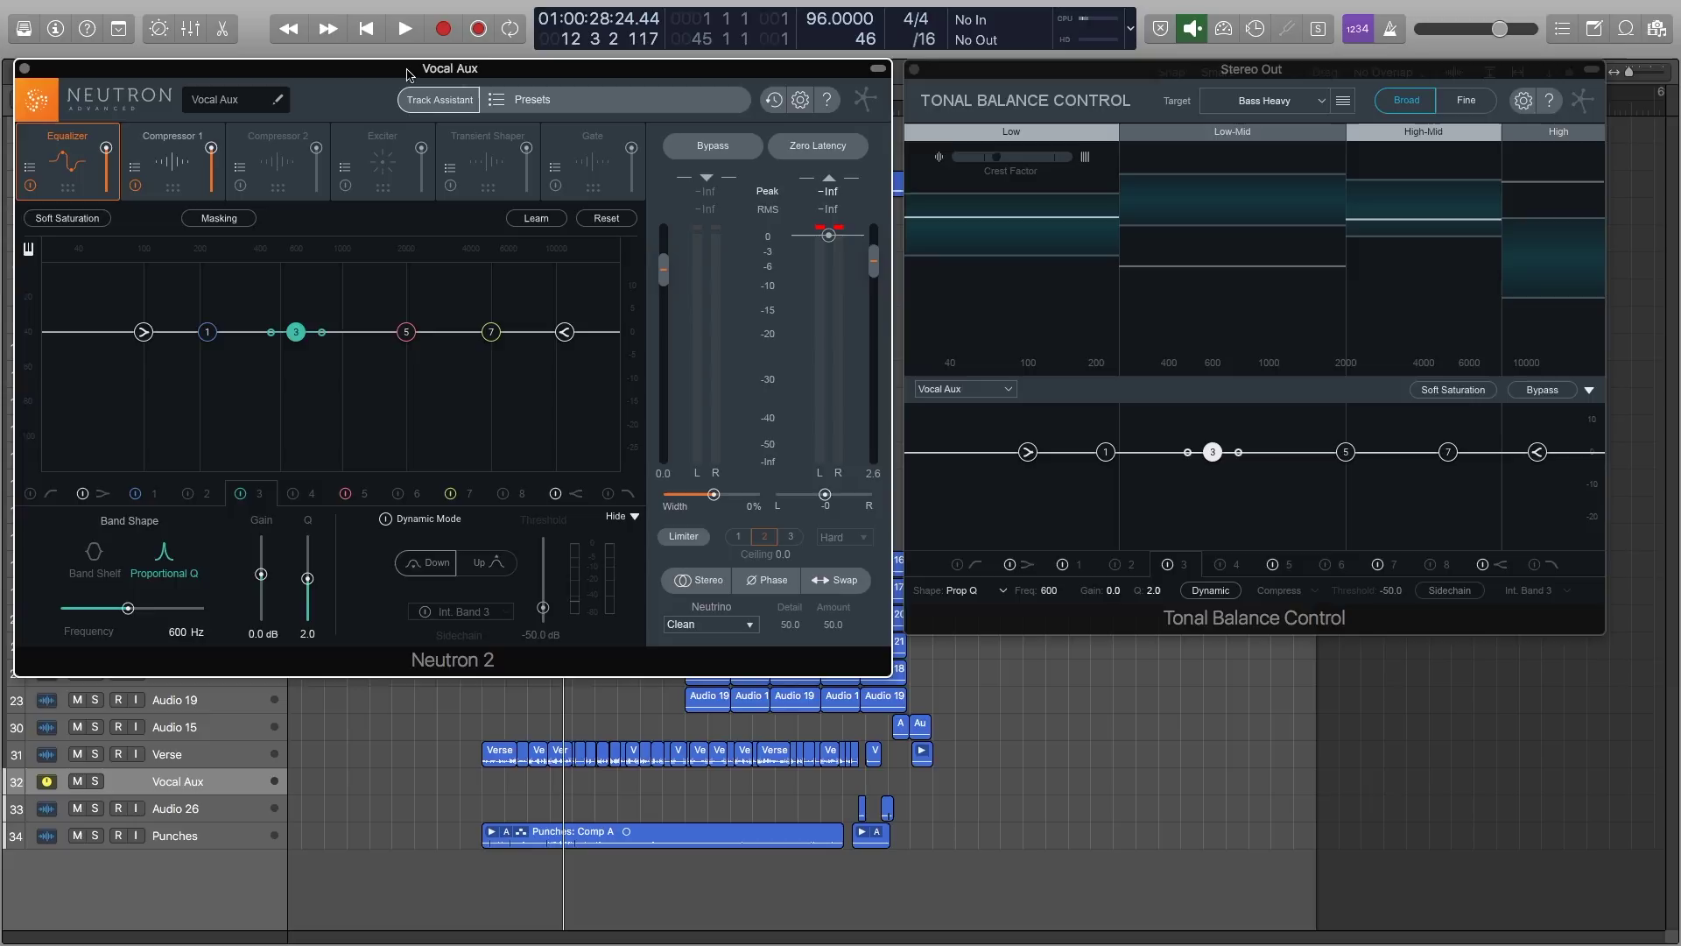
pyautogui.click(1031, 70)
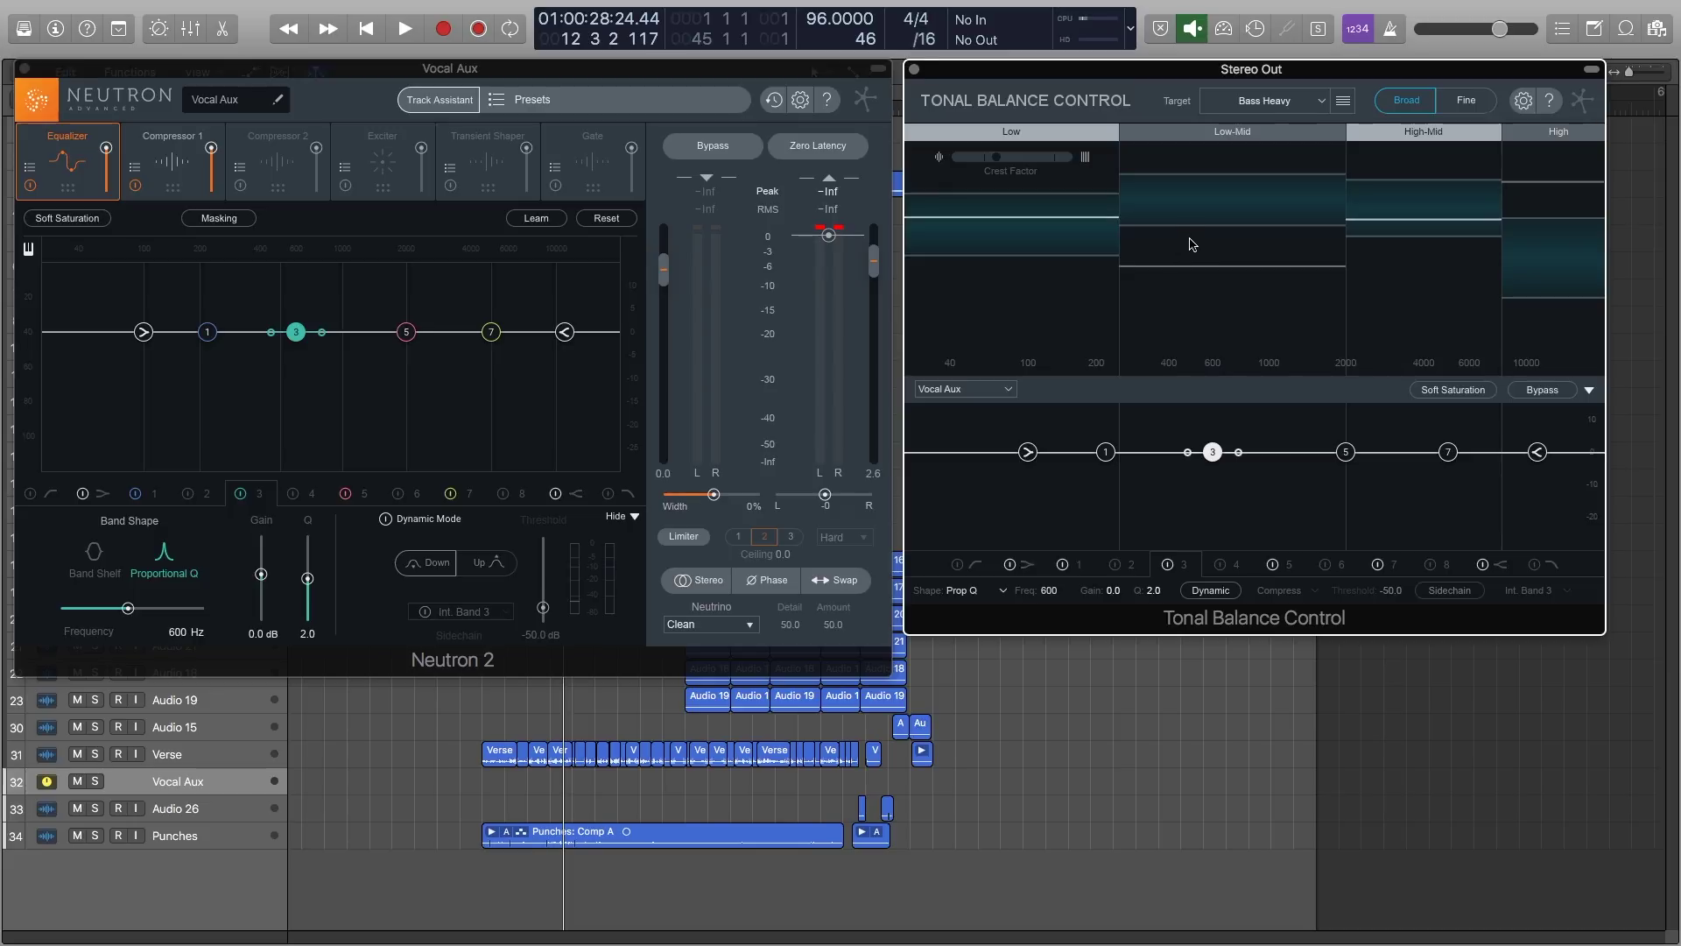
pyautogui.press('space')
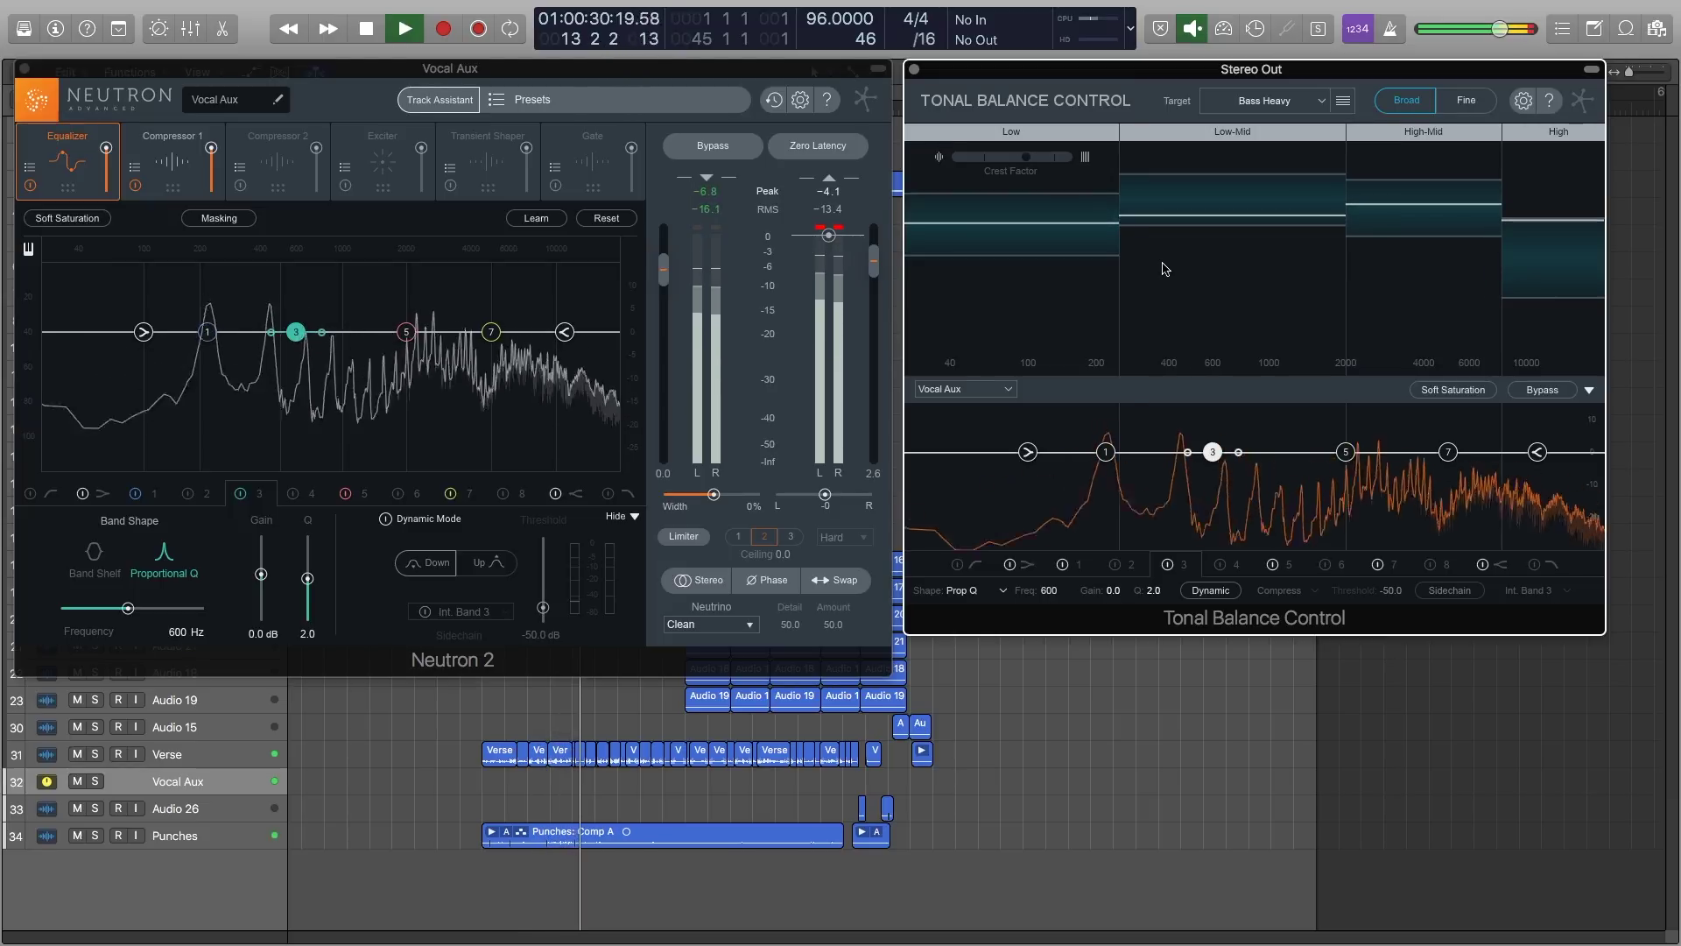
pyautogui.press('space')
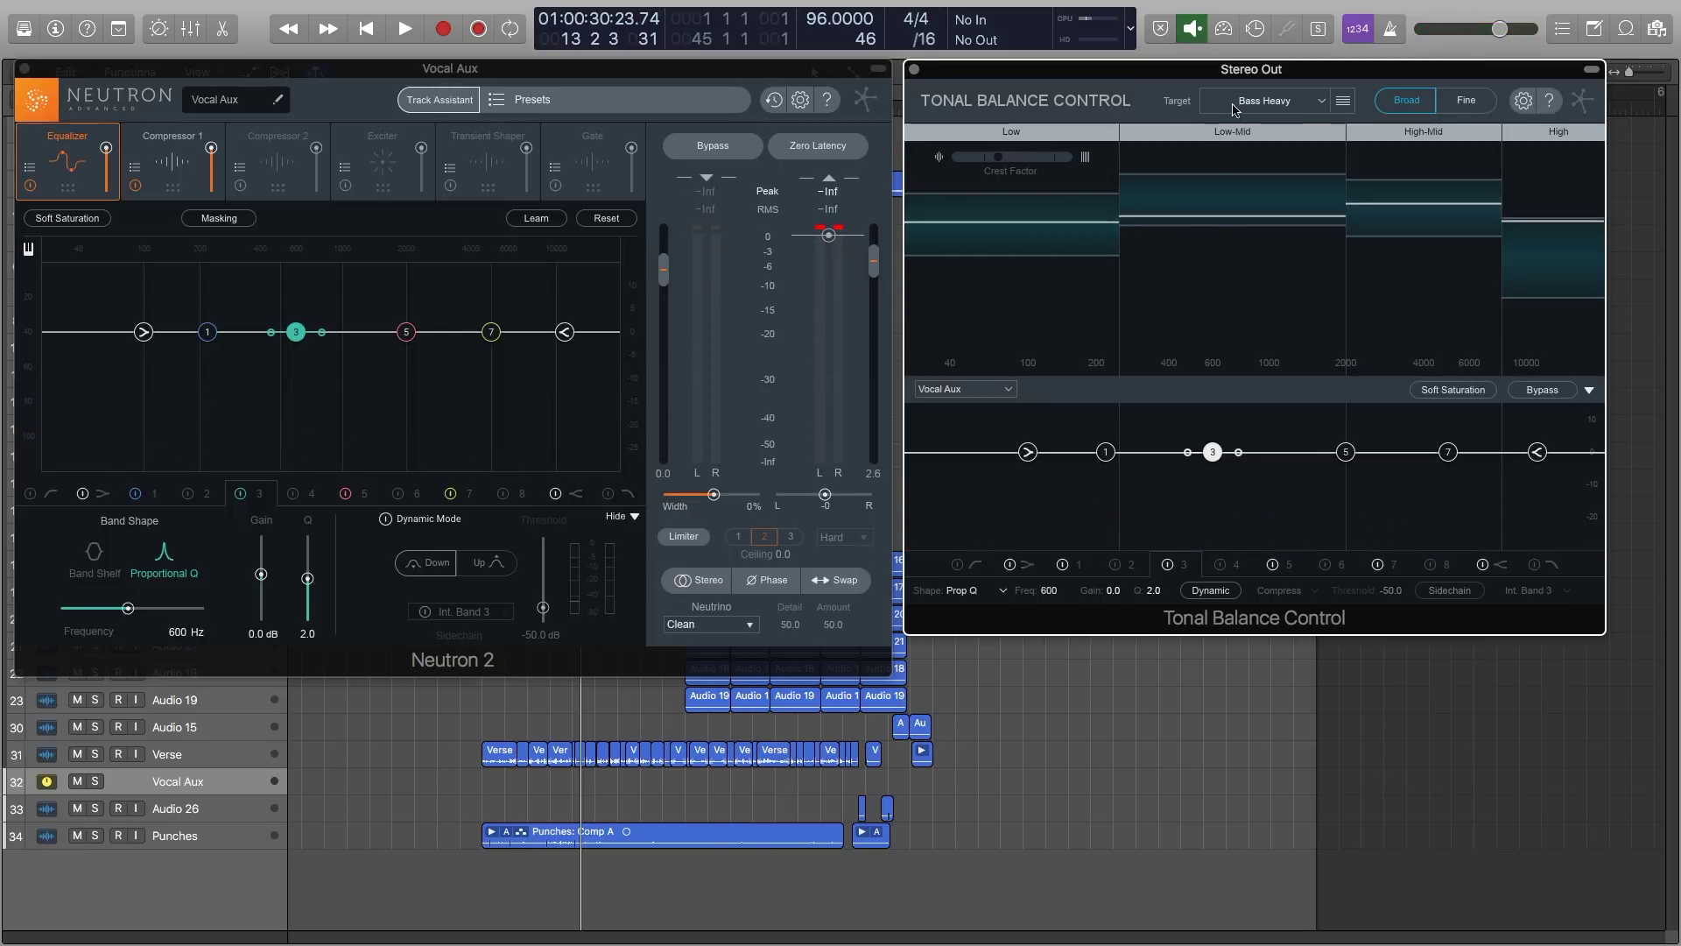
# Try the Modern and Orchestral targets in Tonal Balance Control and set the target back to Bass Heavy.
pyautogui.click(1302, 106)
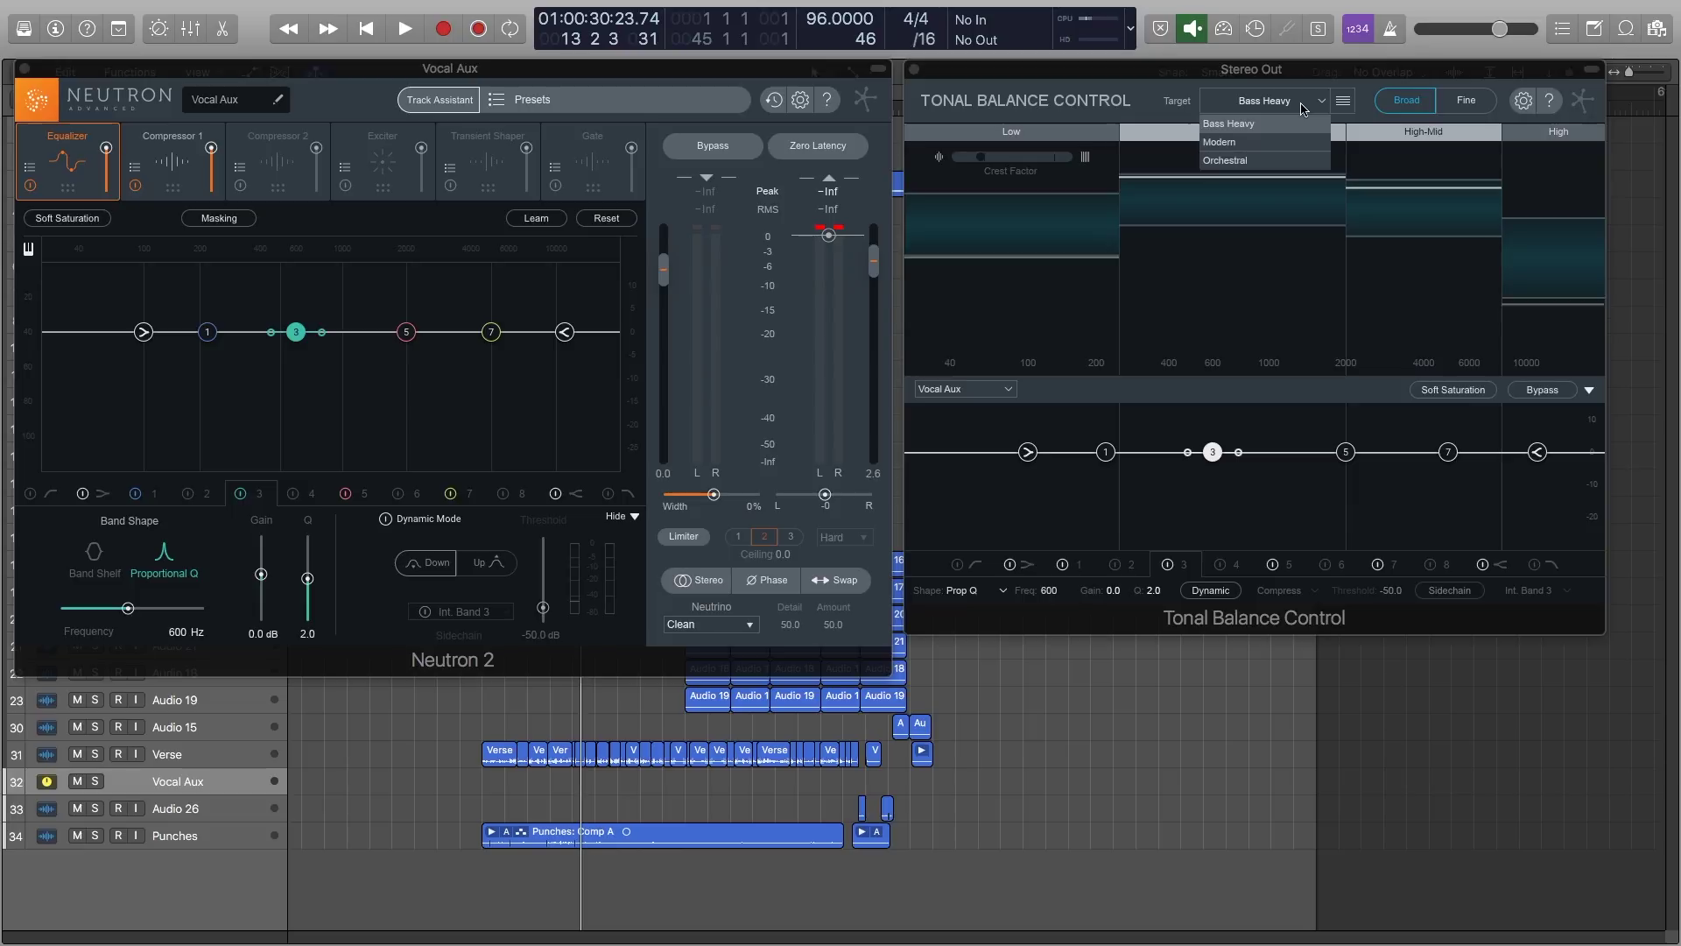
pyautogui.click(1226, 142)
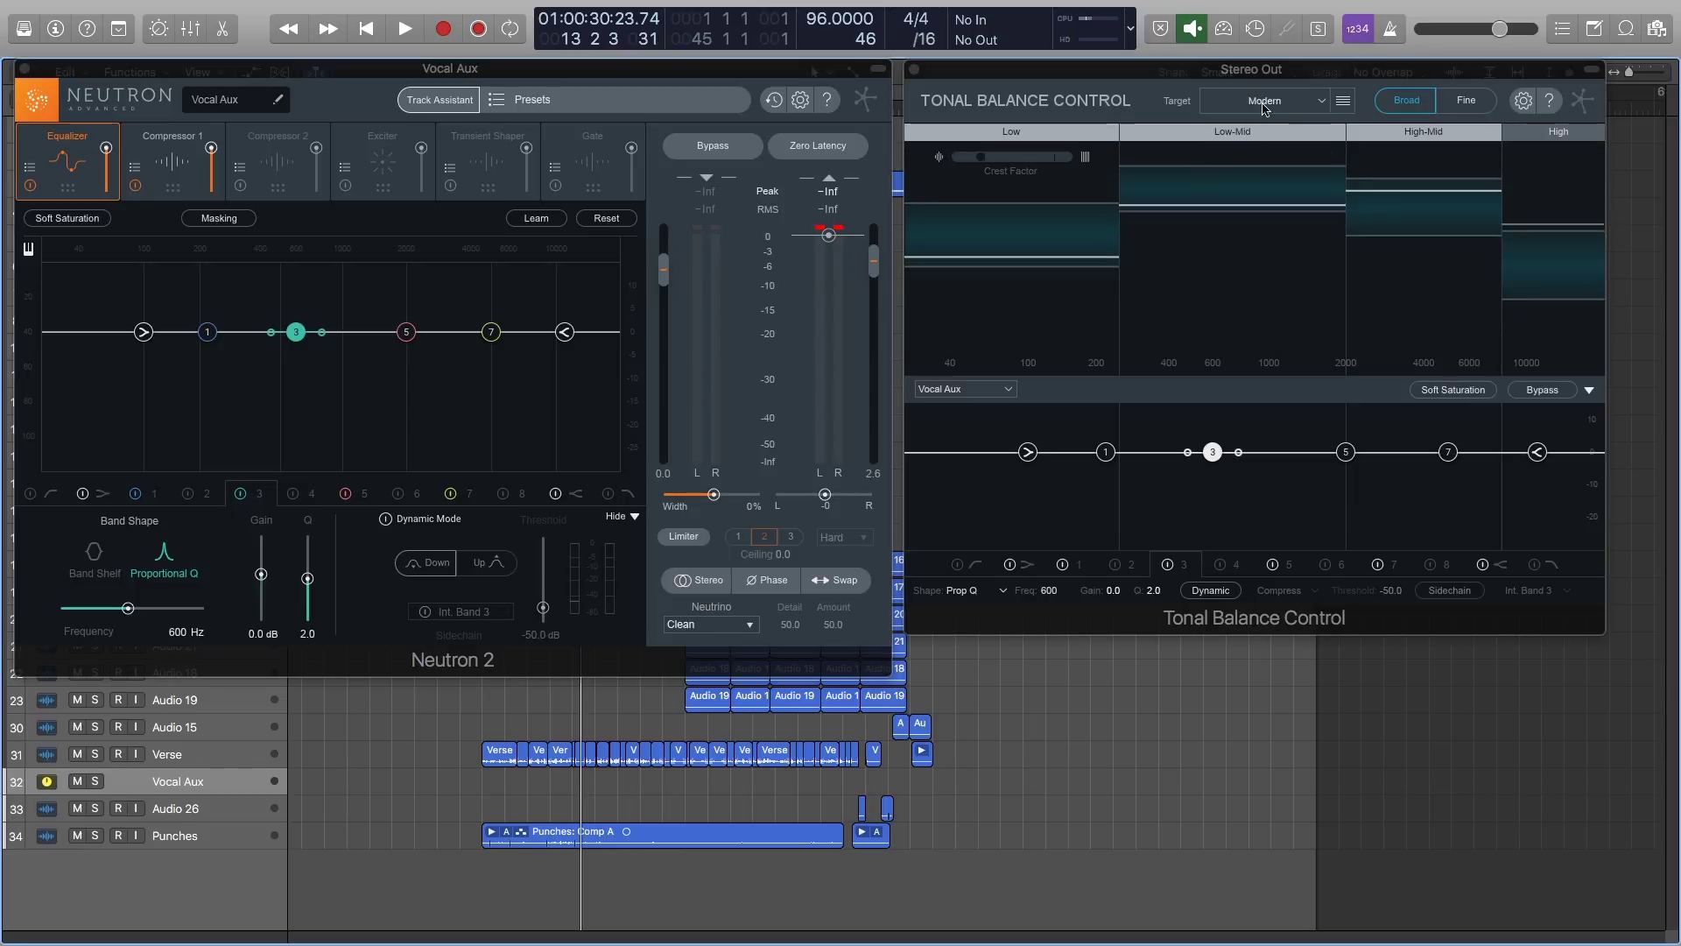
pyautogui.click(1264, 100)
pyautogui.click(1250, 162)
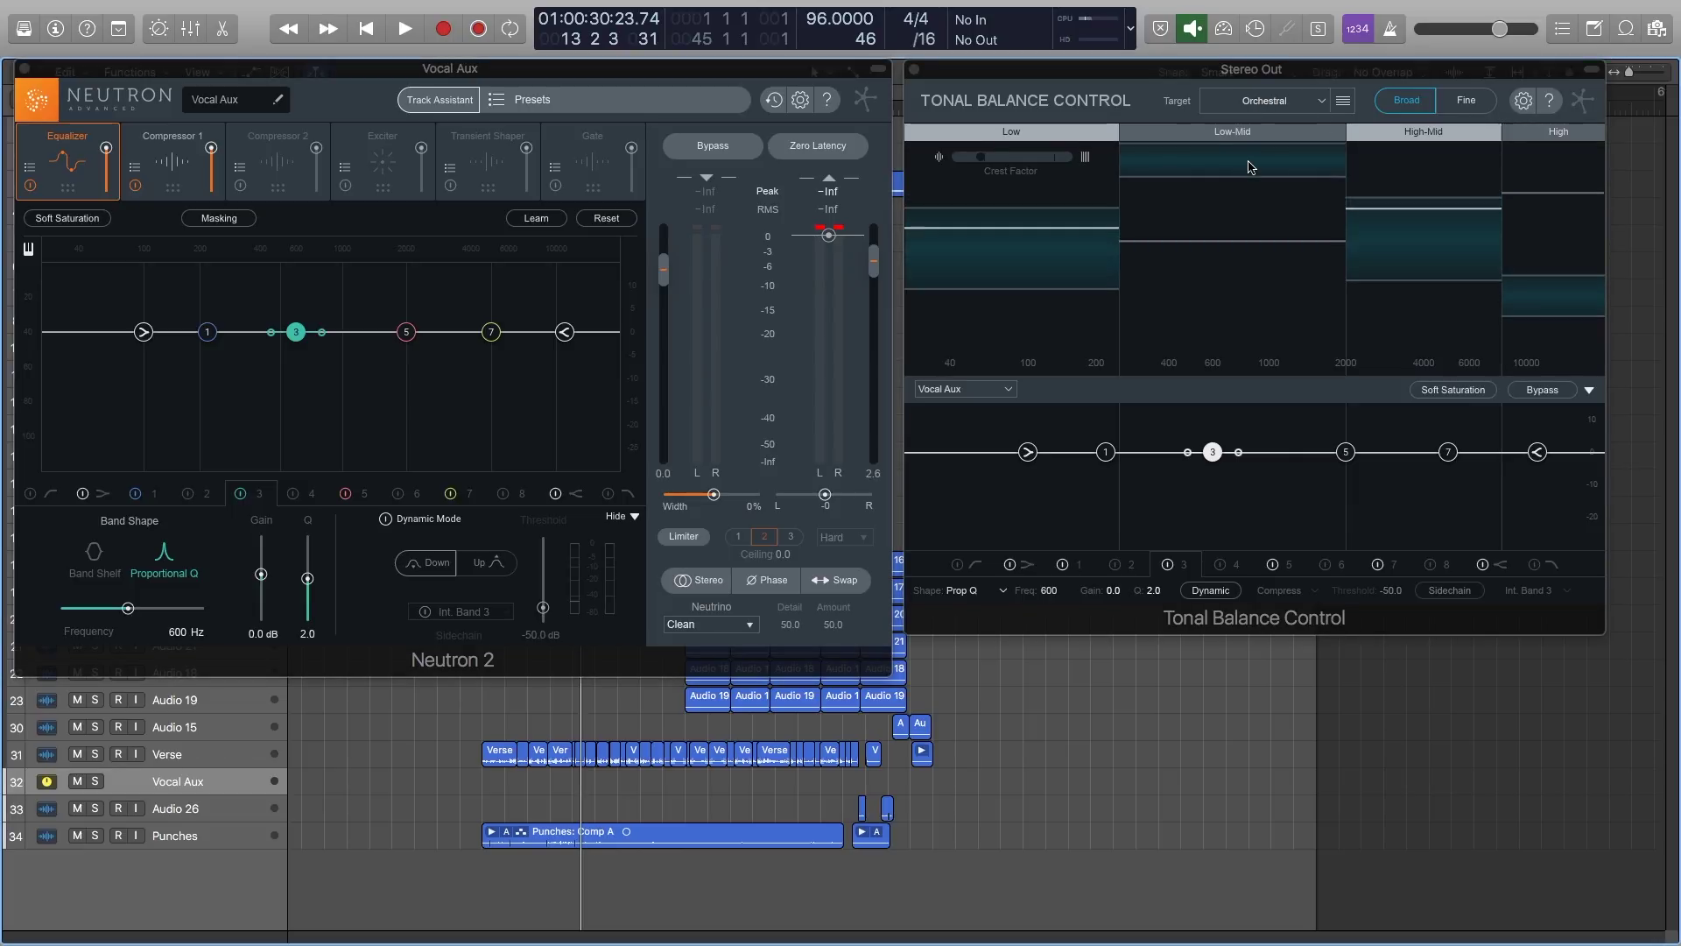
pyautogui.click(1264, 100)
pyautogui.click(1228, 123)
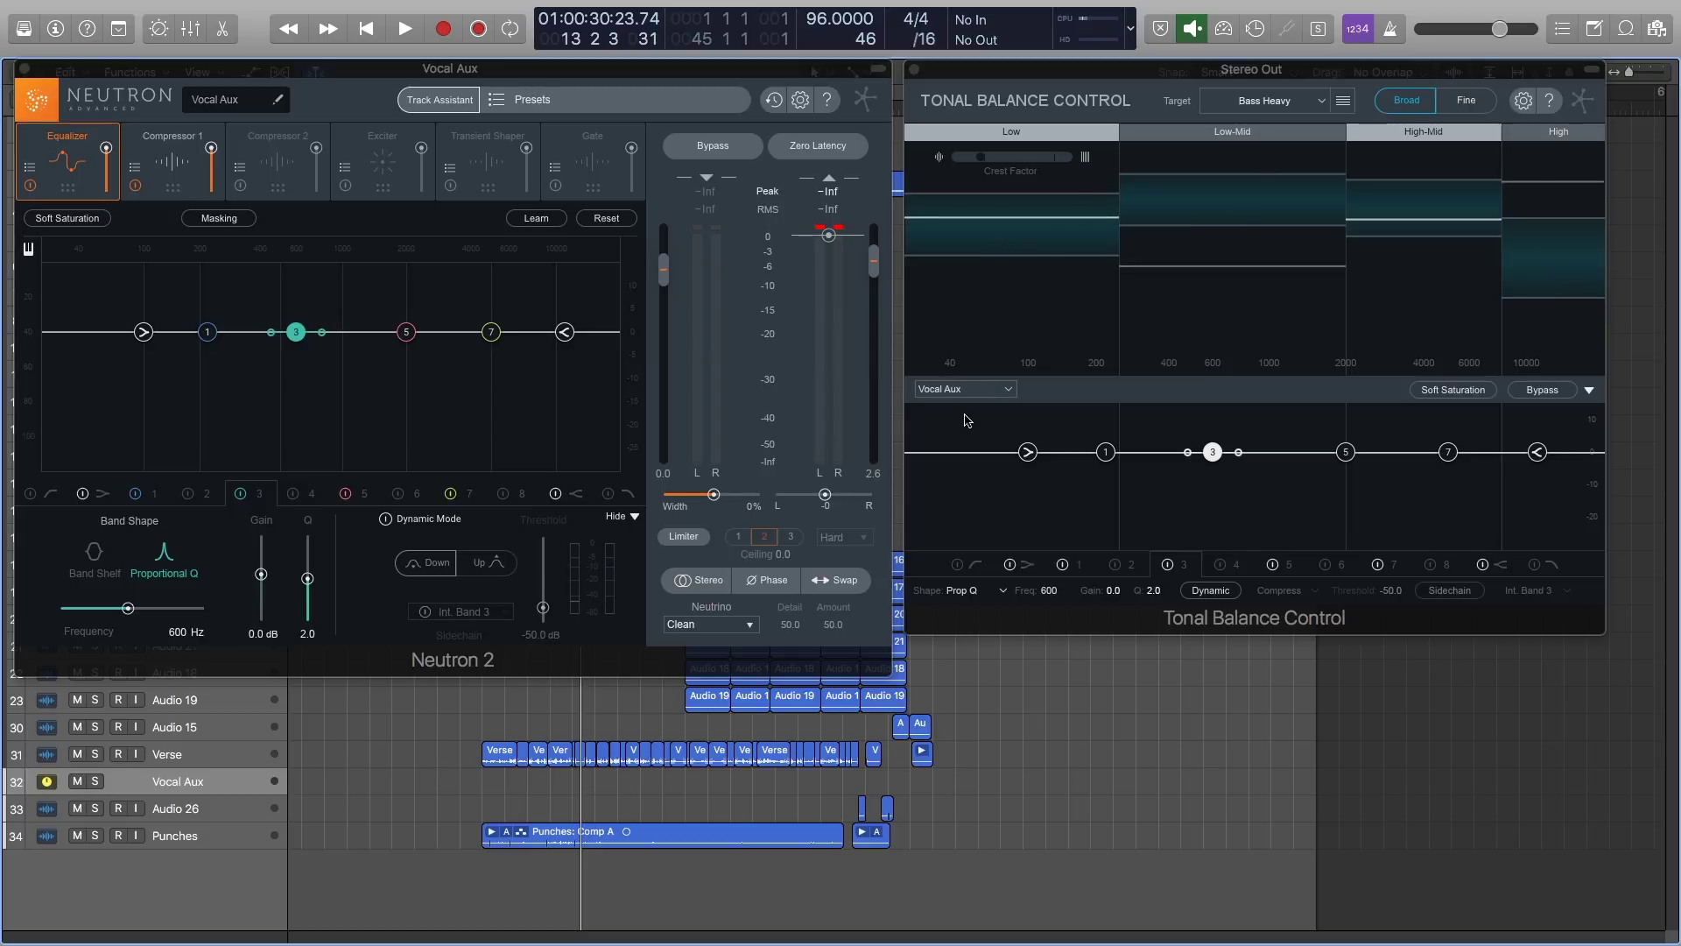
# Choose Vocal Aux as the track to equalize in Tonal Balance Control and shift its EQ band 3 node to a lower frequency.
pyautogui.click(997, 395)
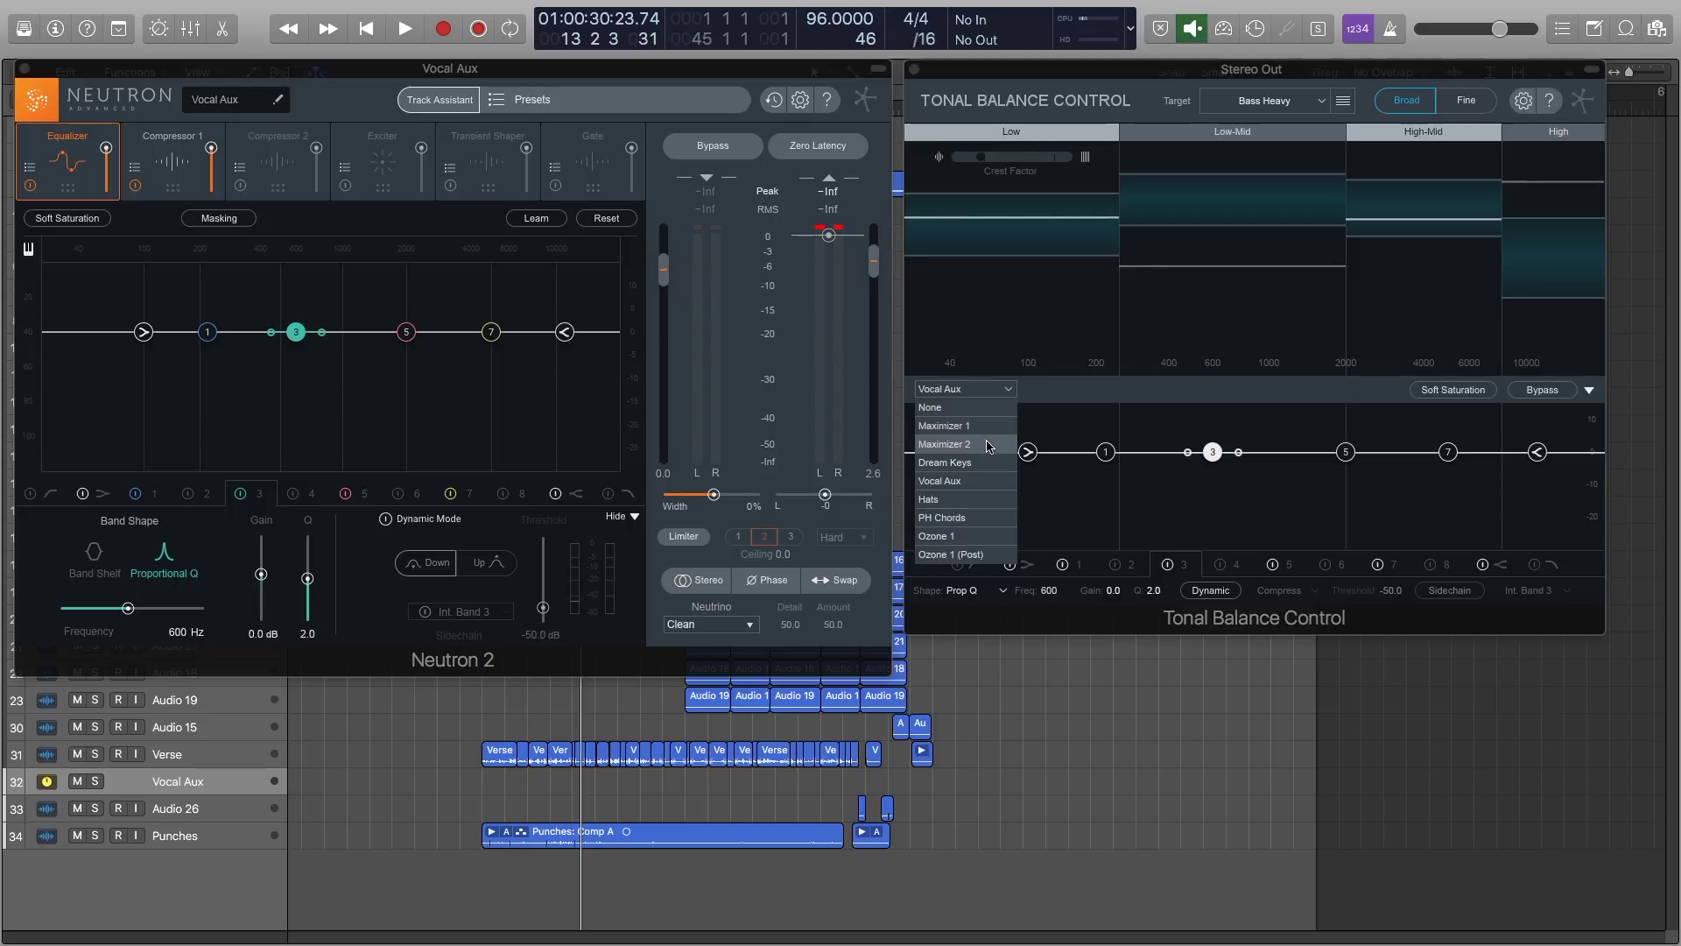
pyautogui.click(973, 490)
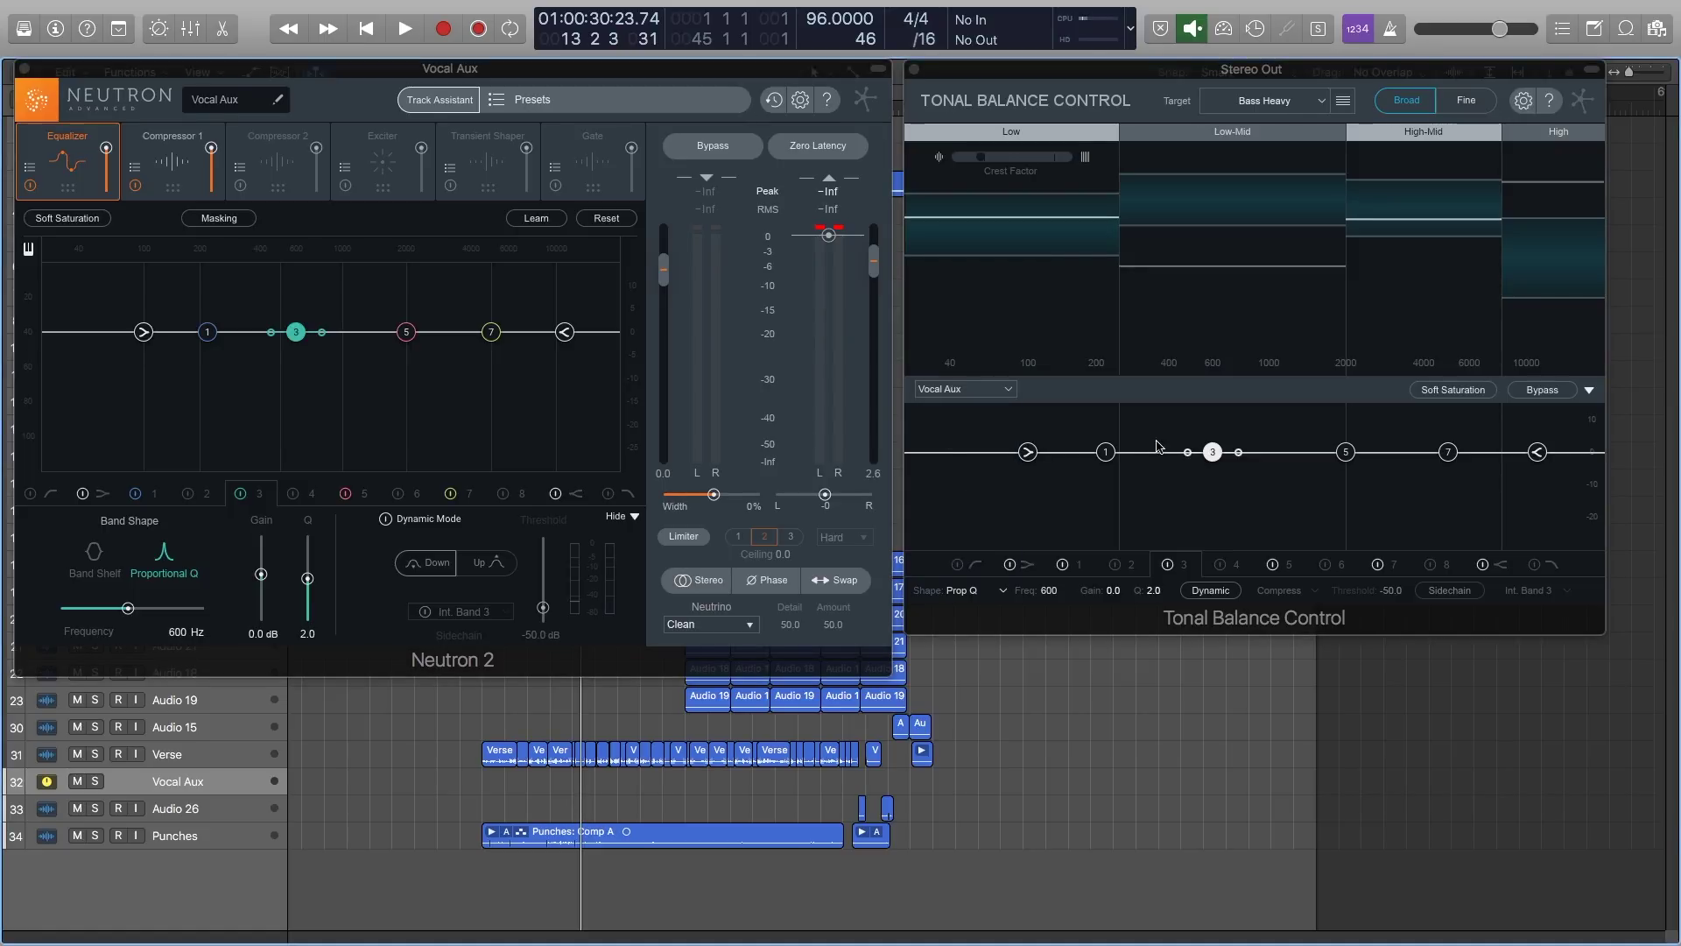
pyautogui.moveTo(1212, 454); pyautogui.dragTo(1170, 440)
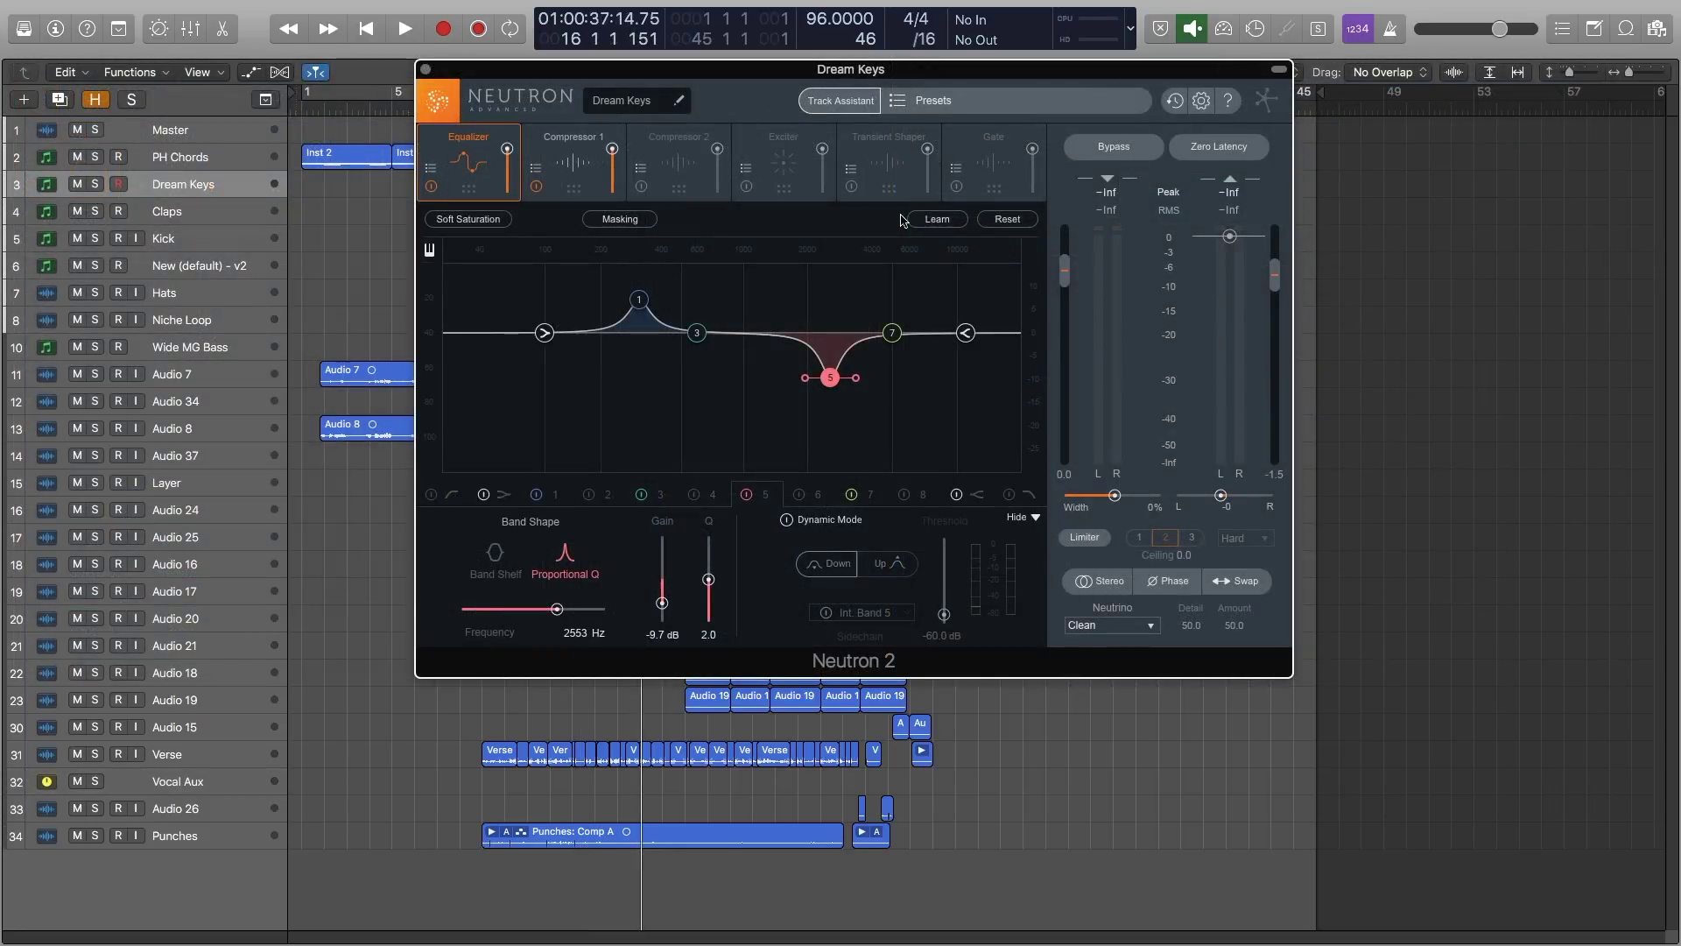
# With the Gate module selected on Dream Keys, set the Neutrino mode to Piano and center the output pan at 0.
pyautogui.click(979, 169)
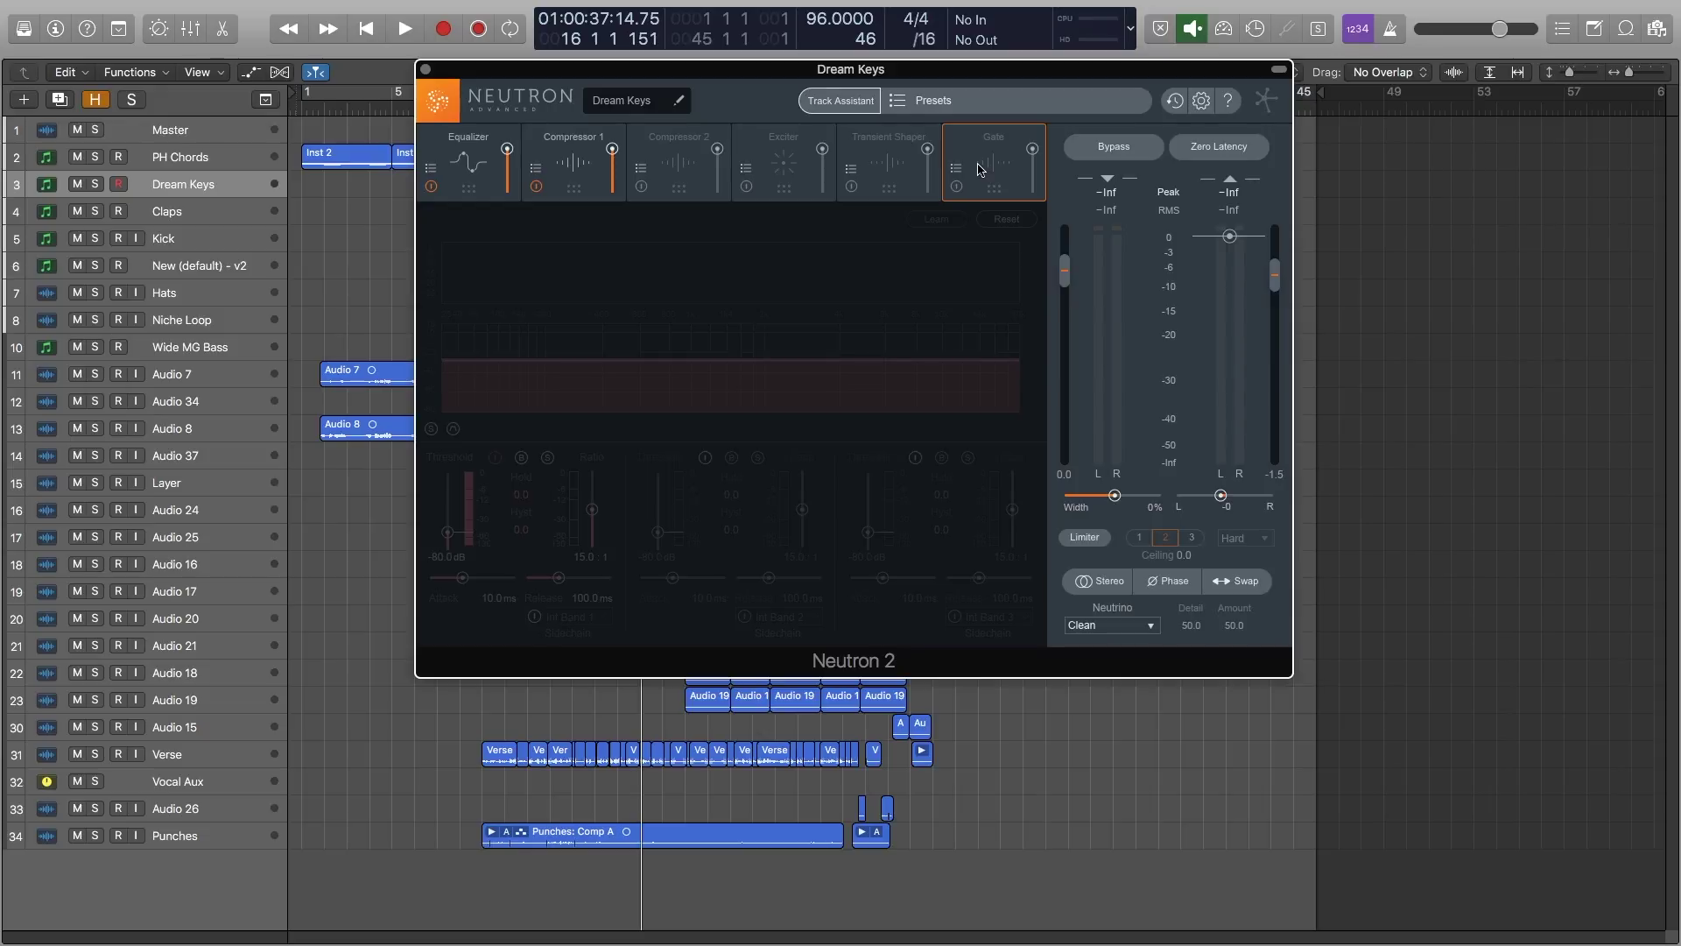
pyautogui.click(1127, 629)
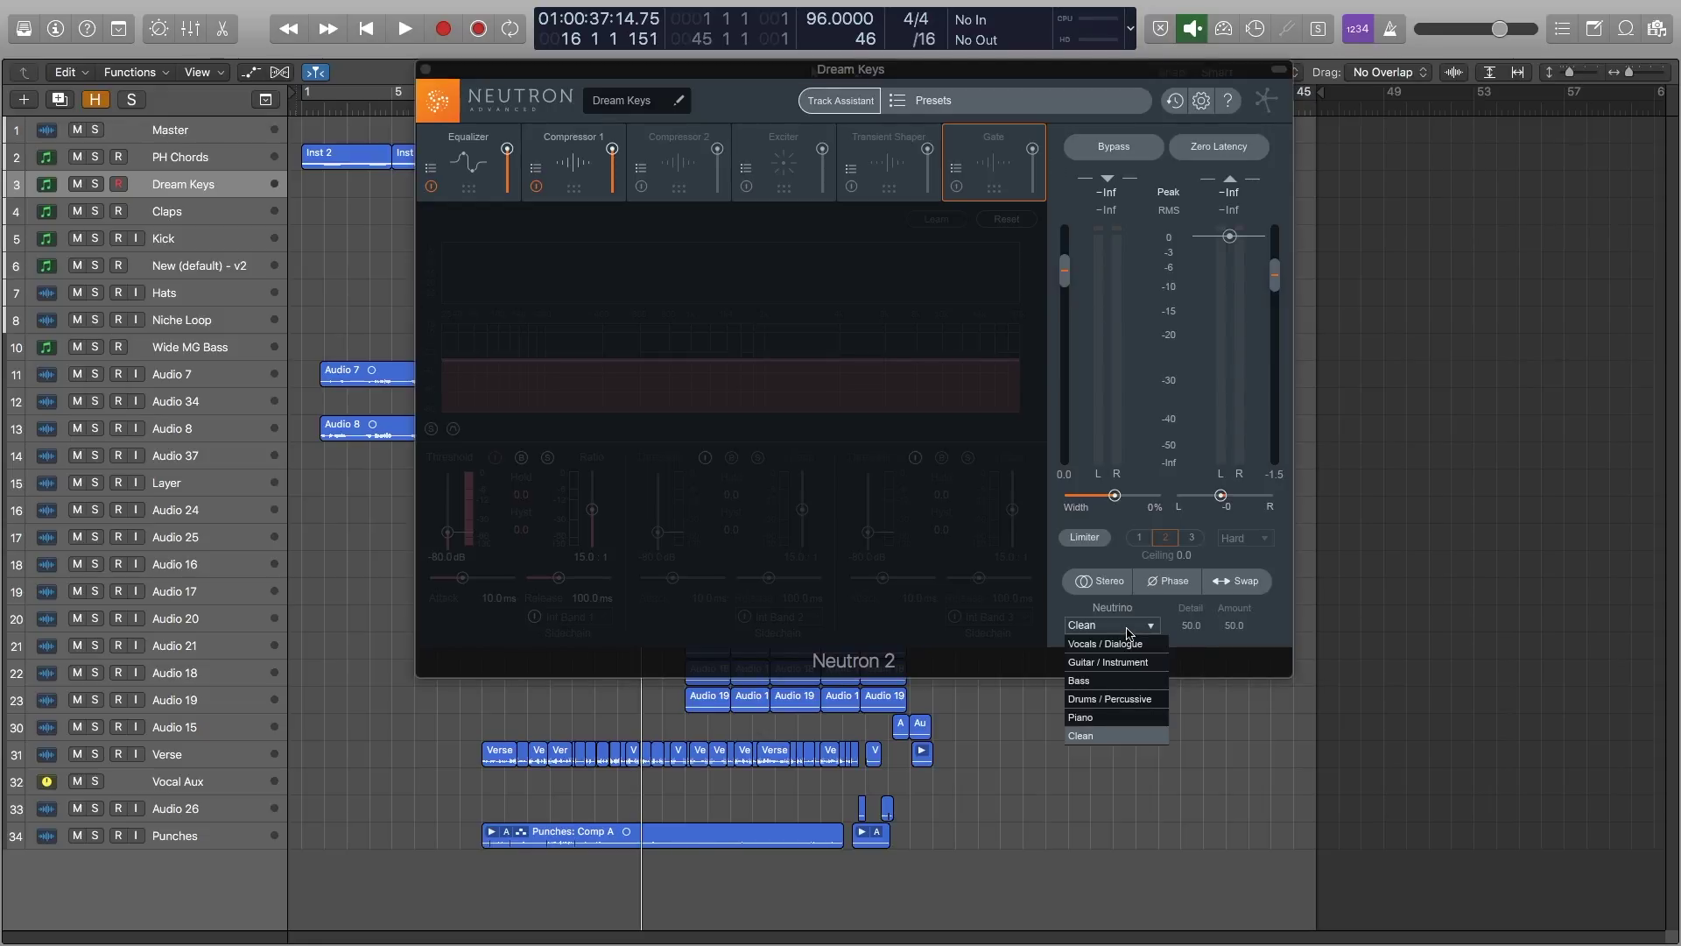
pyautogui.click(1103, 724)
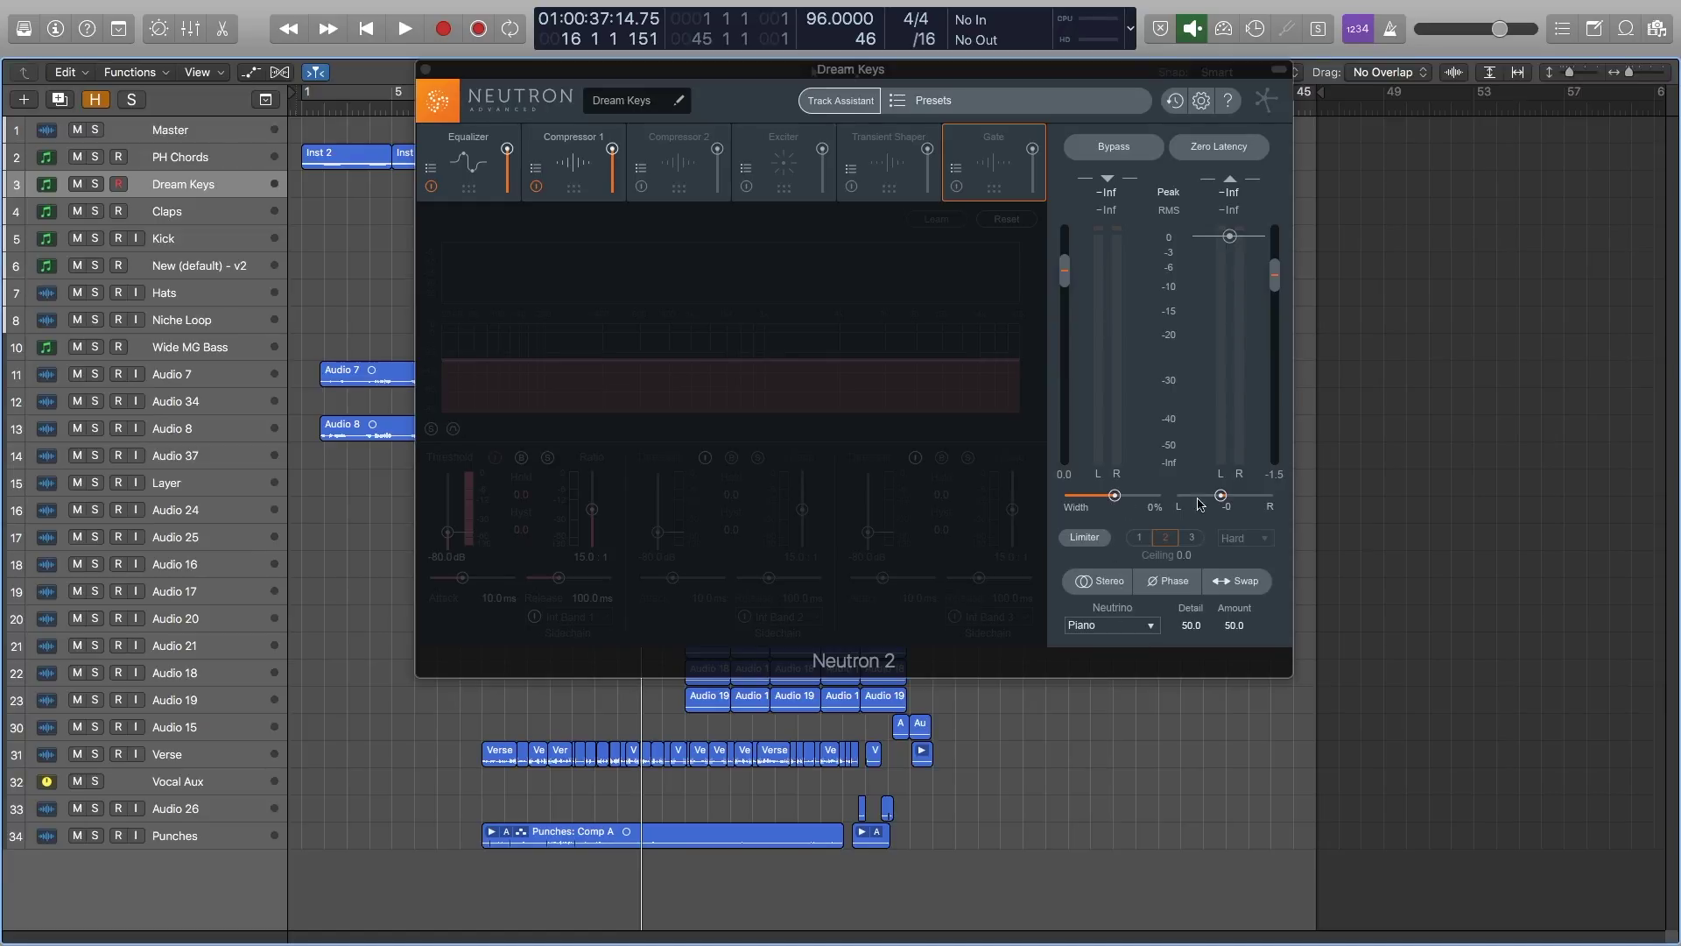
pyautogui.moveTo(1222, 501); pyautogui.dragTo(1223, 501)
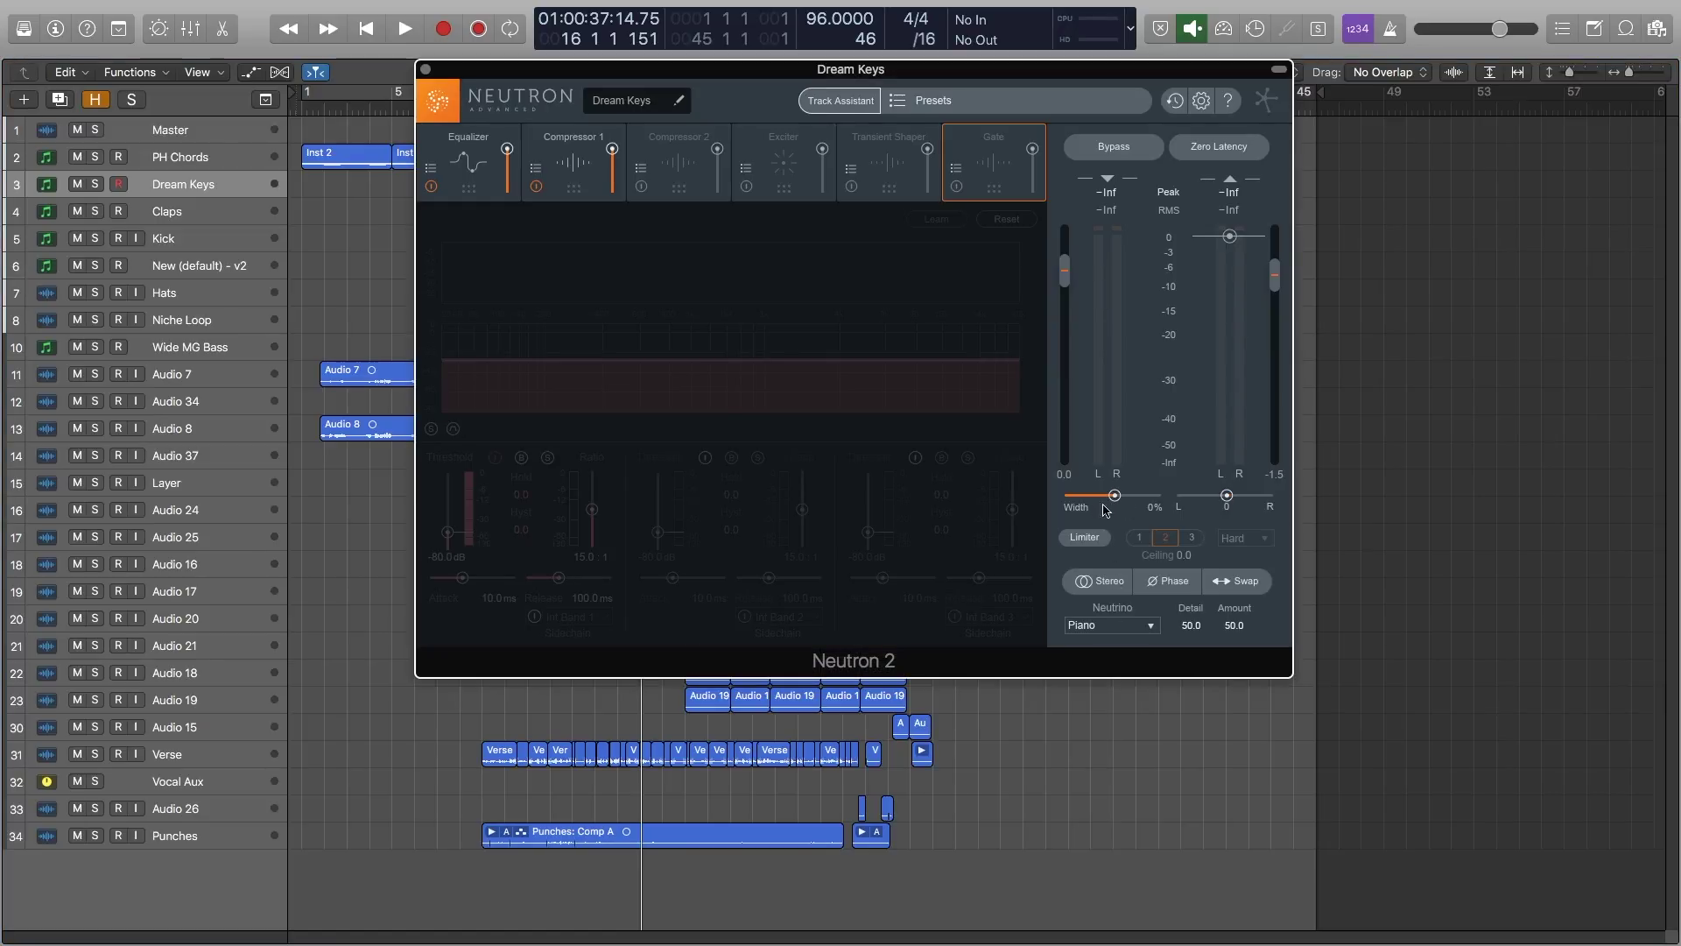